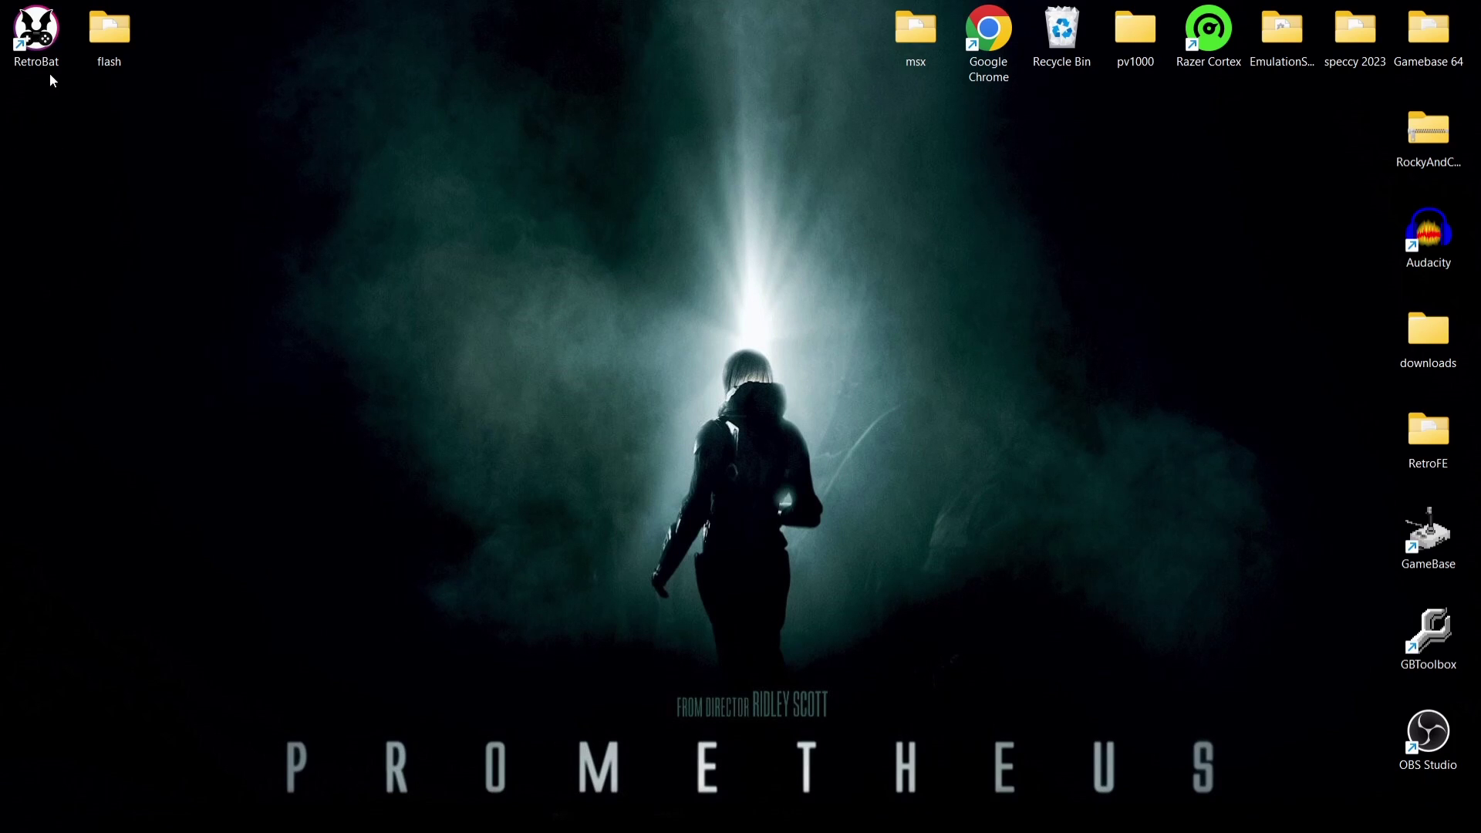
- Open the context menu of the RetroBat shortcut on the desktop
{"action": "right_click", "coordinate": [46, 33]}
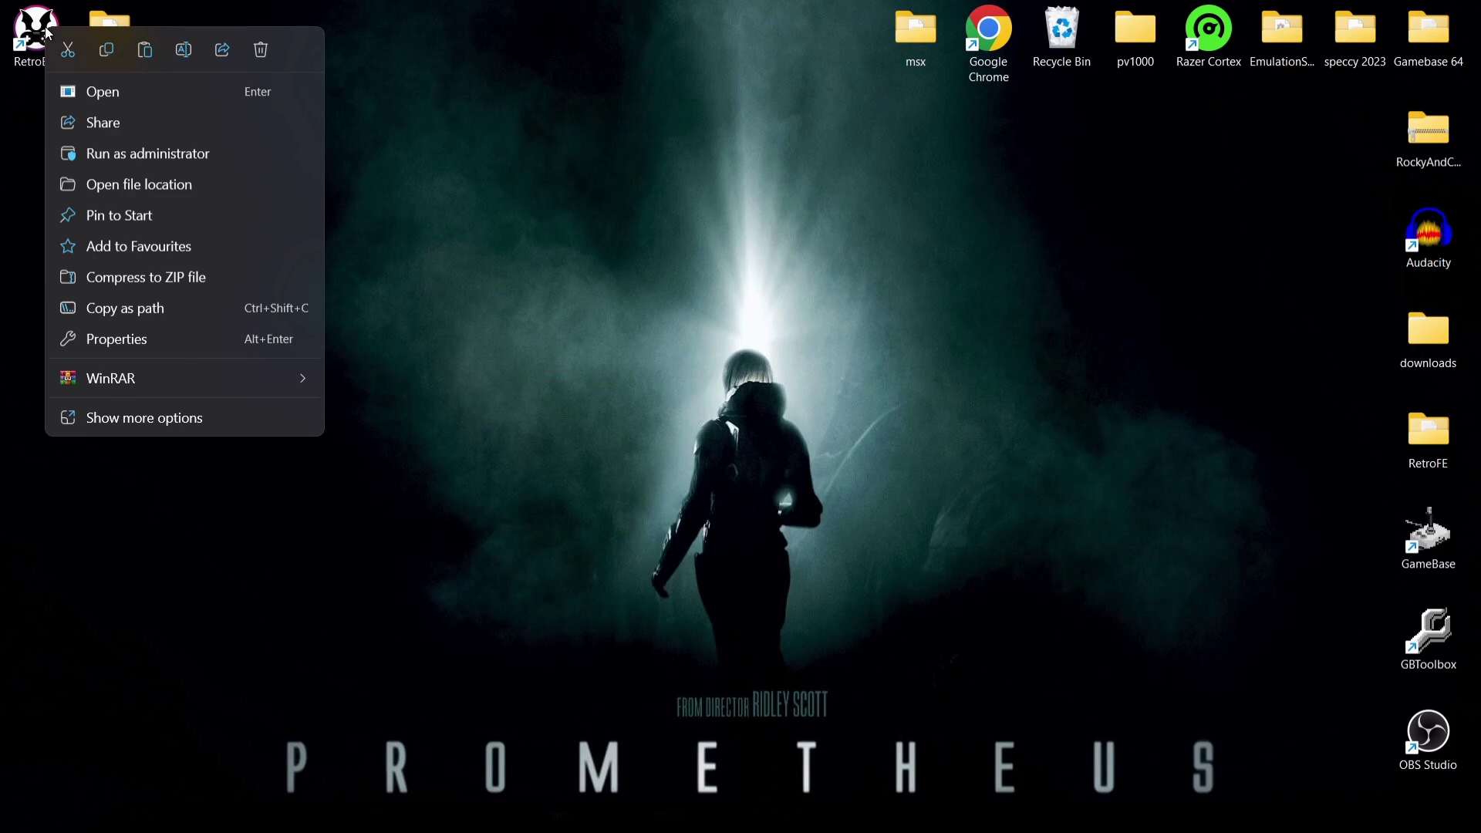
- Go to RetroBat's install folder on C: and launch BatGui.exe
{"action": "left_click", "coordinate": [159, 186]}
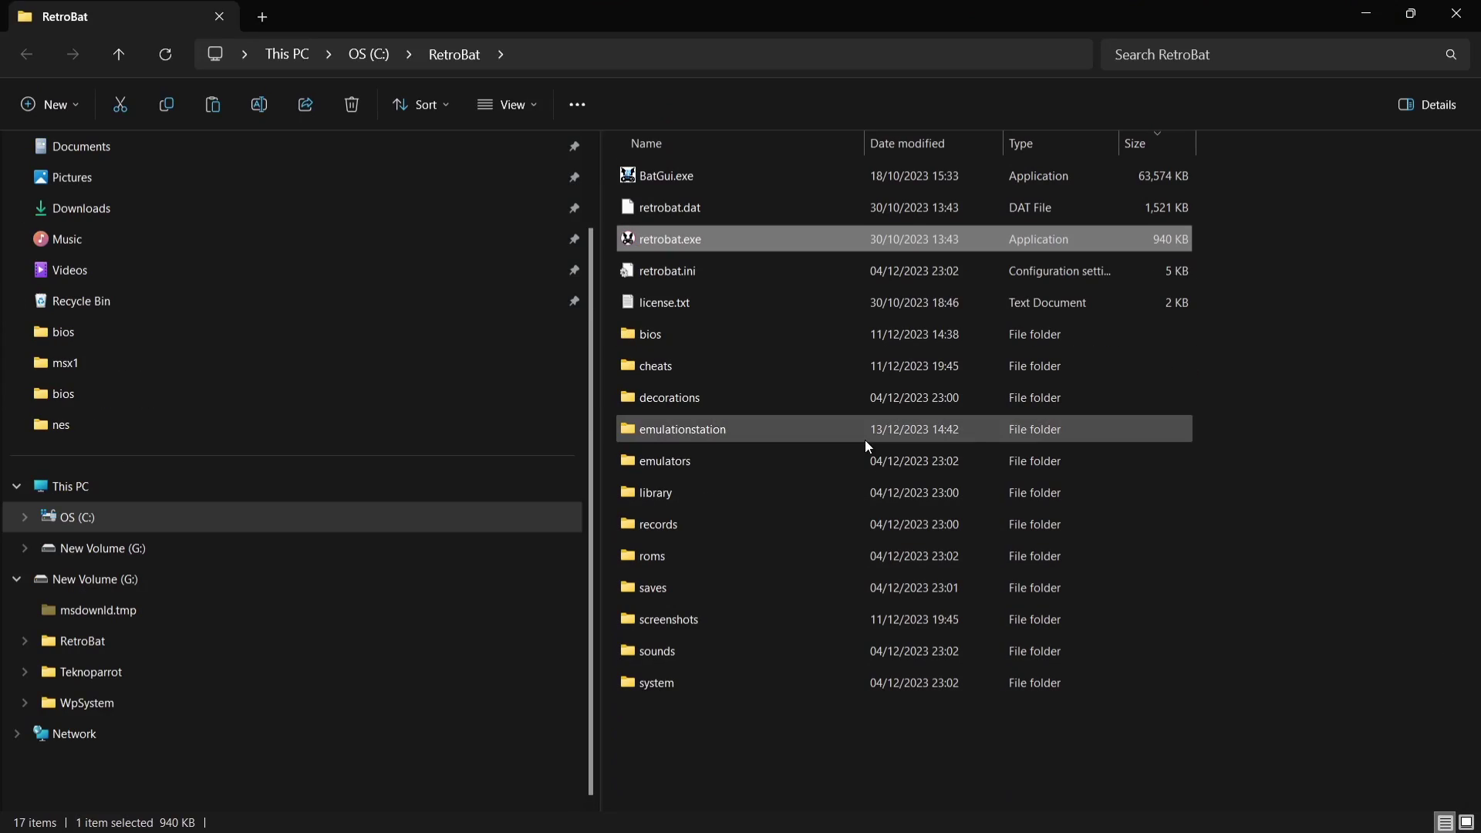
{"action": "double_click", "coordinate": [755, 177]}
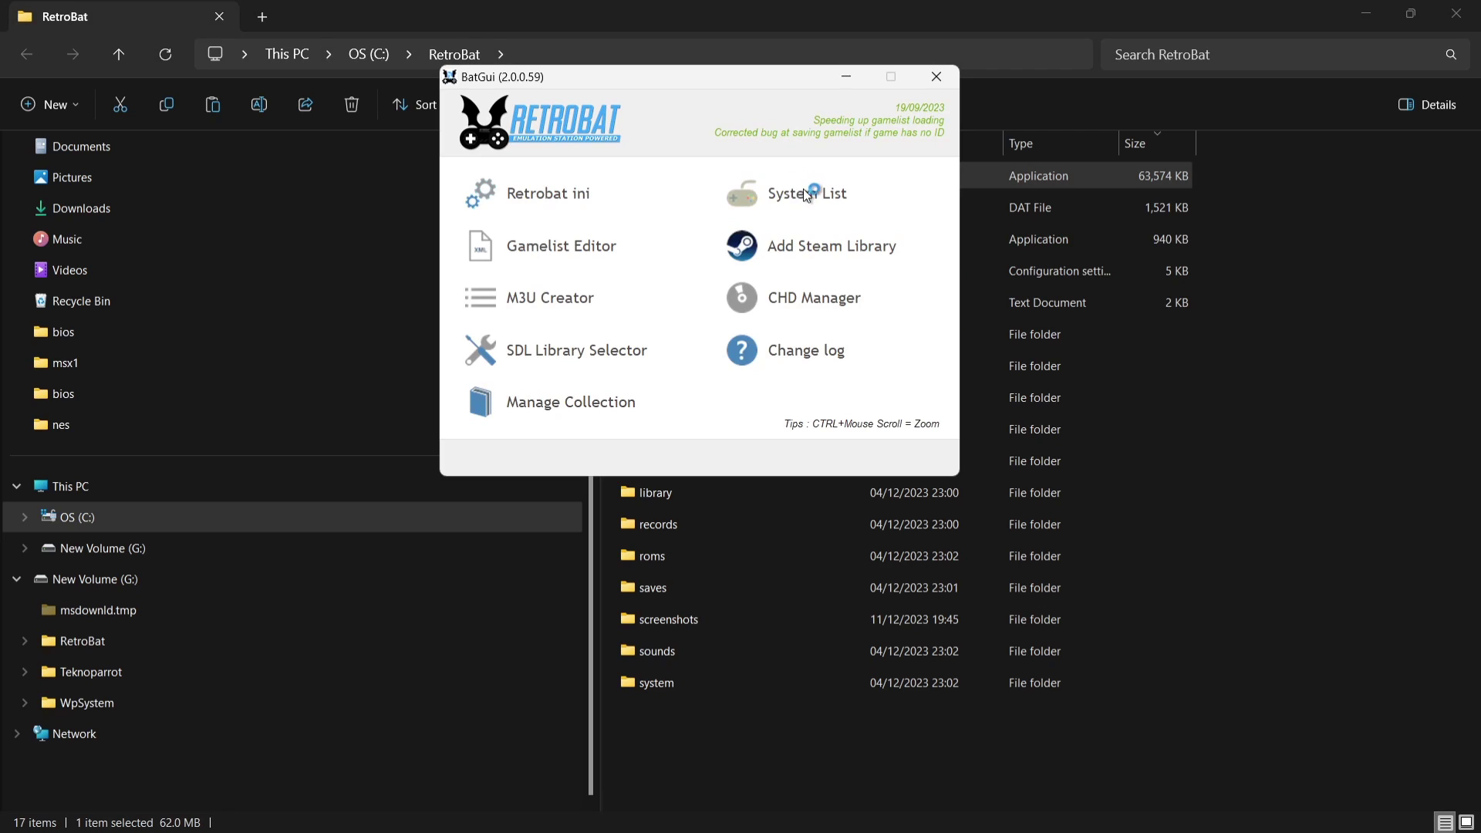
- Load es_systems in System List and check the flash system's roms\flash path and .swf extension
{"action": "left_click", "coordinate": [822, 199]}
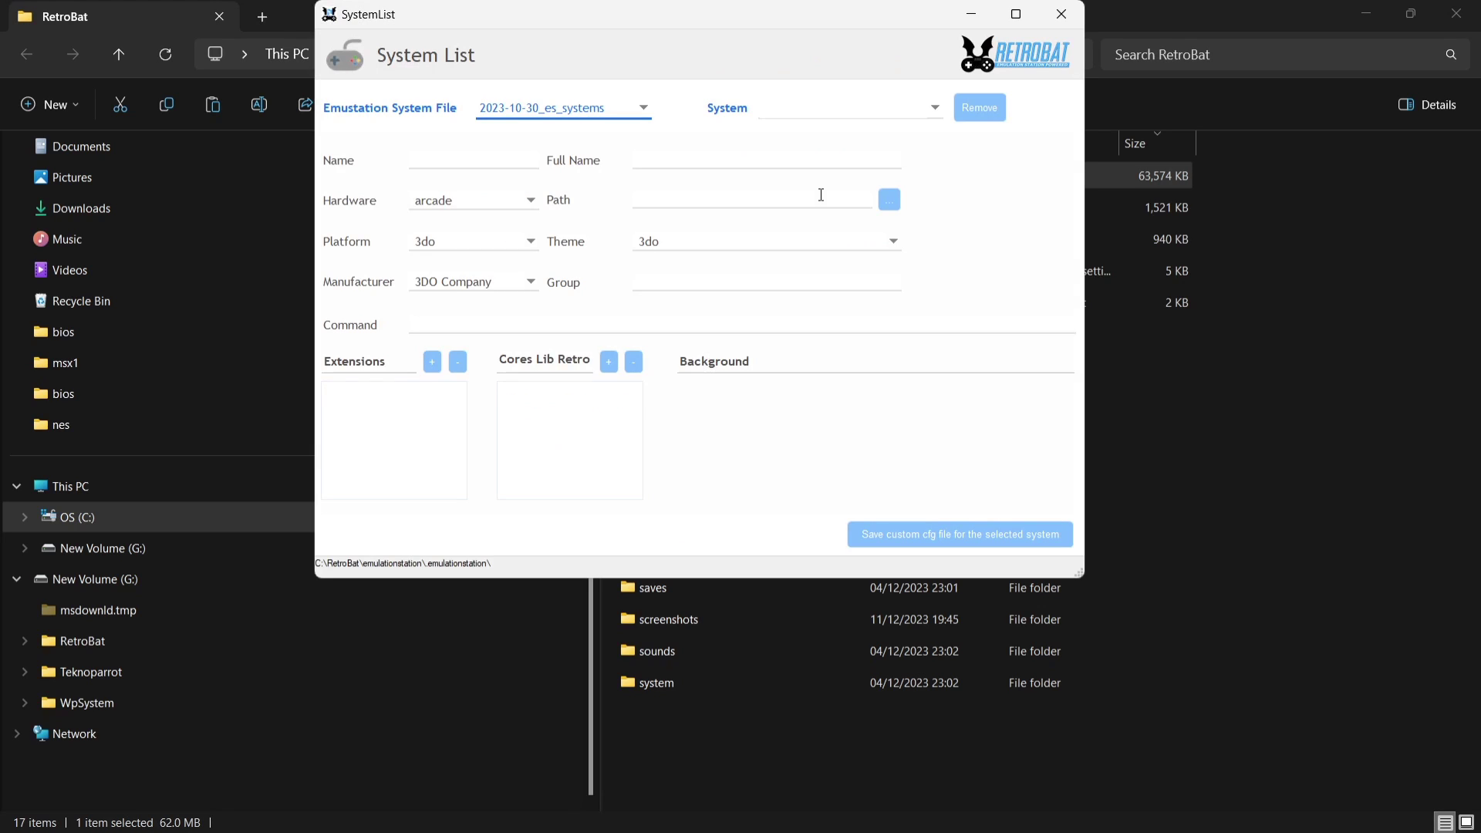
{"action": "left_click", "coordinate": [623, 108]}
{"action": "left_click", "coordinate": [587, 169]}
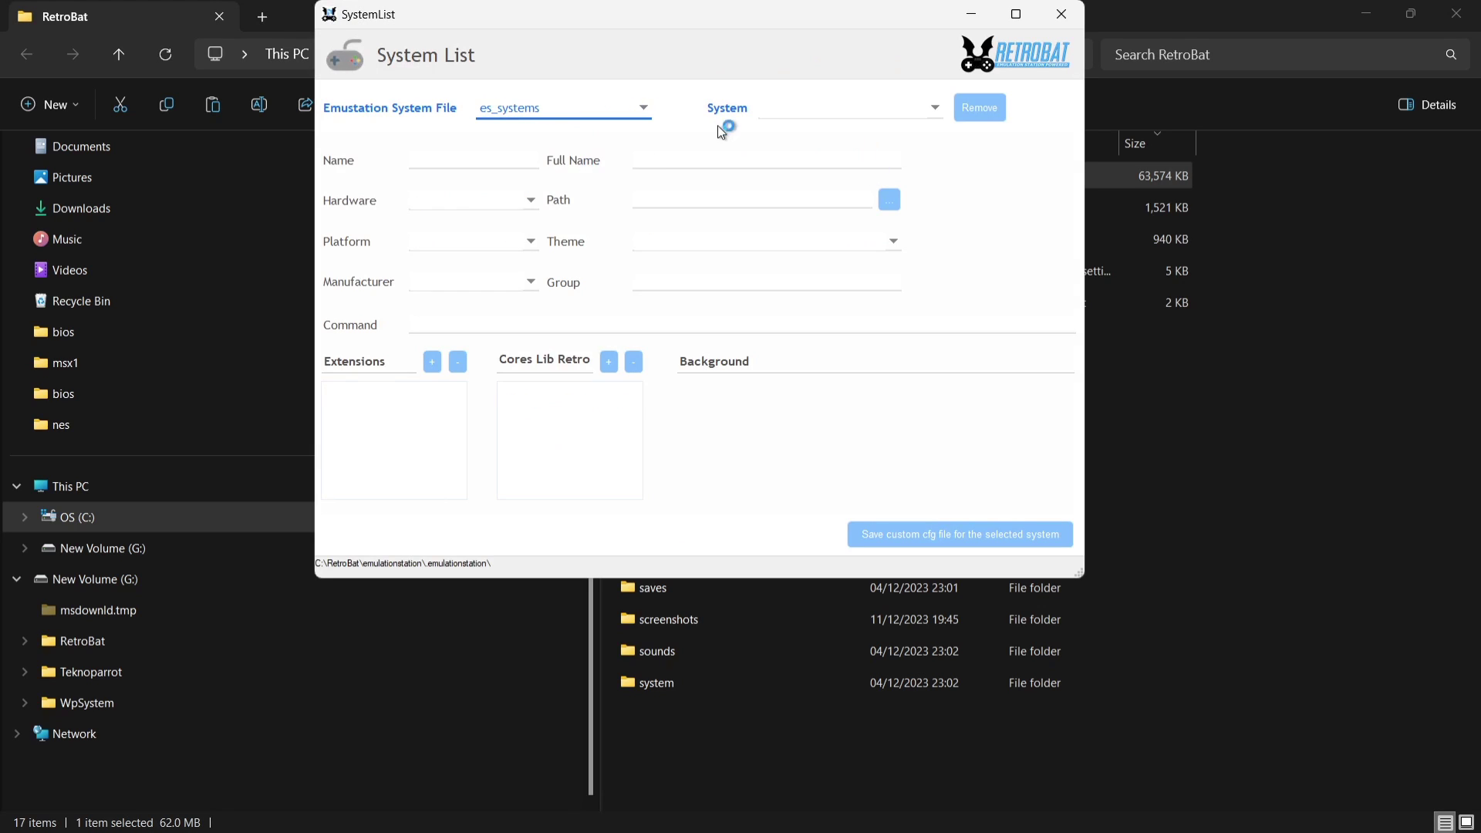
{"action": "left_click", "coordinate": [807, 107]}
{"action": "left_click_drag", "start_coordinate": [939, 149], "coordinate": [948, 251]}
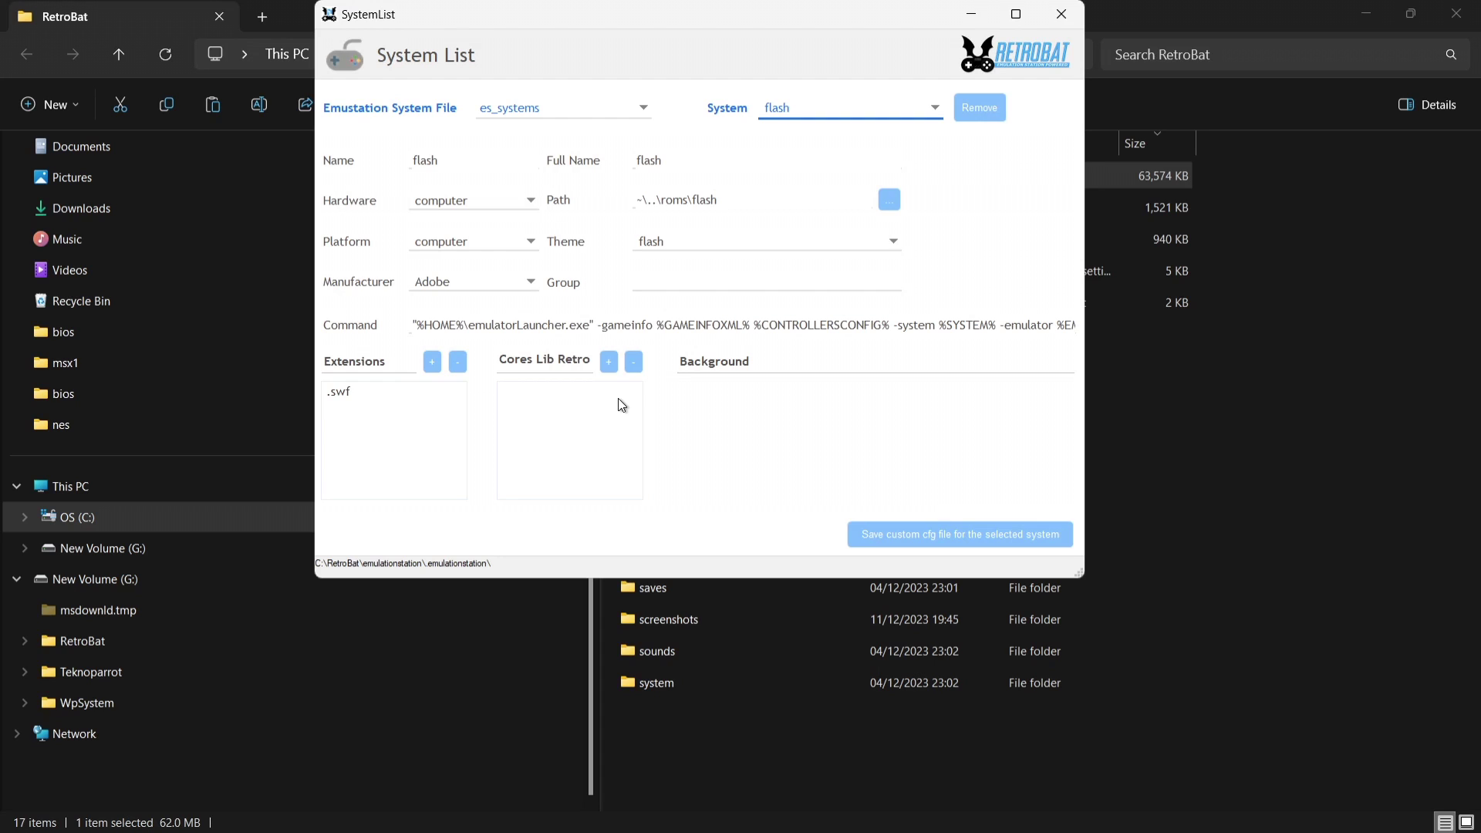
{"action": "left_click", "coordinate": [1051, 22]}
- Close BatGui and open RetroBat's roms\flash folder in File Explorer
{"action": "left_click", "coordinate": [934, 77]}
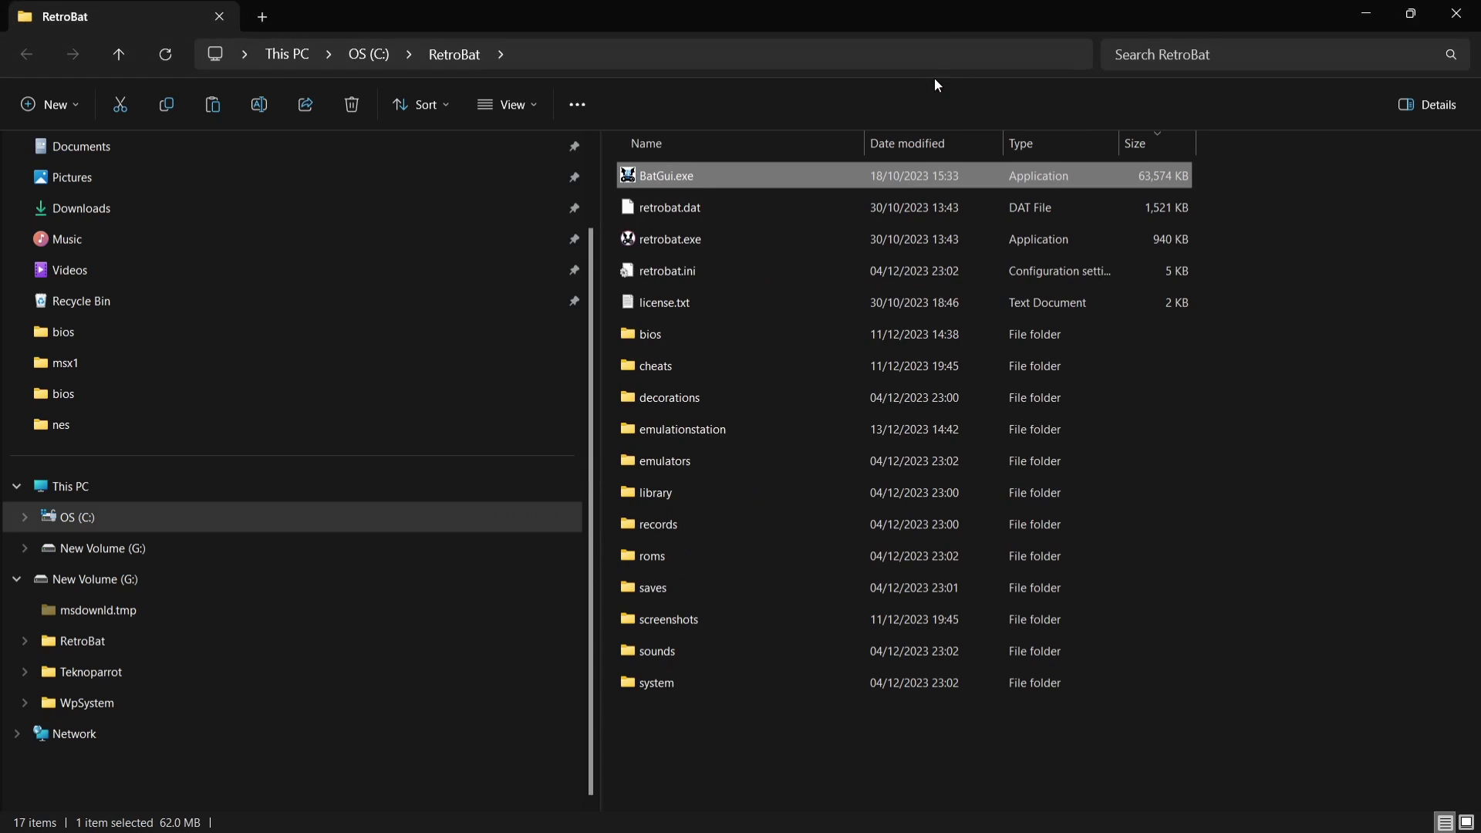
{"action": "double_click", "coordinate": [853, 557]}
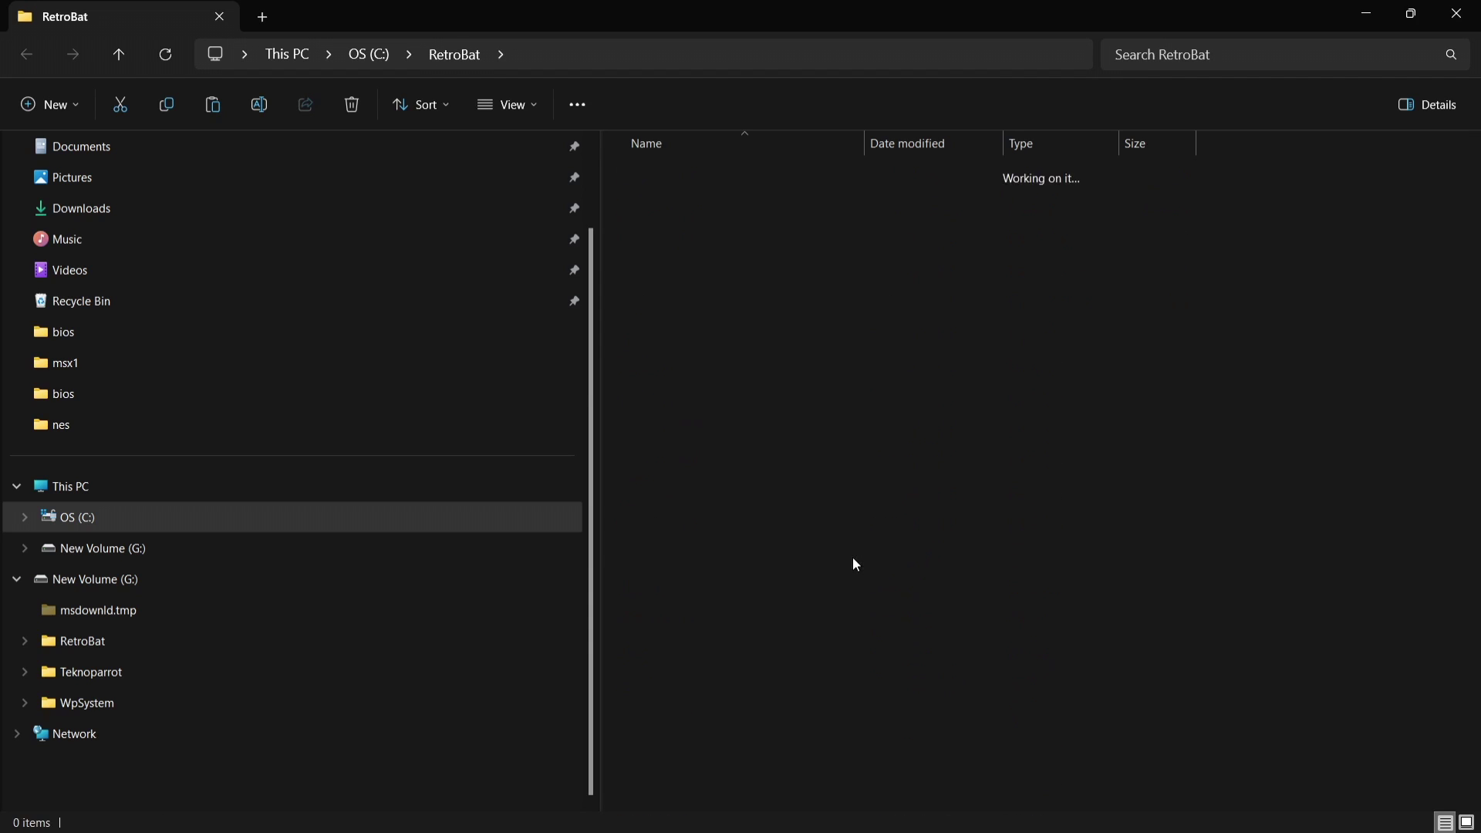
{"action": "left_click_drag", "start_coordinate": [1475, 211], "coordinate": [1475, 350]}
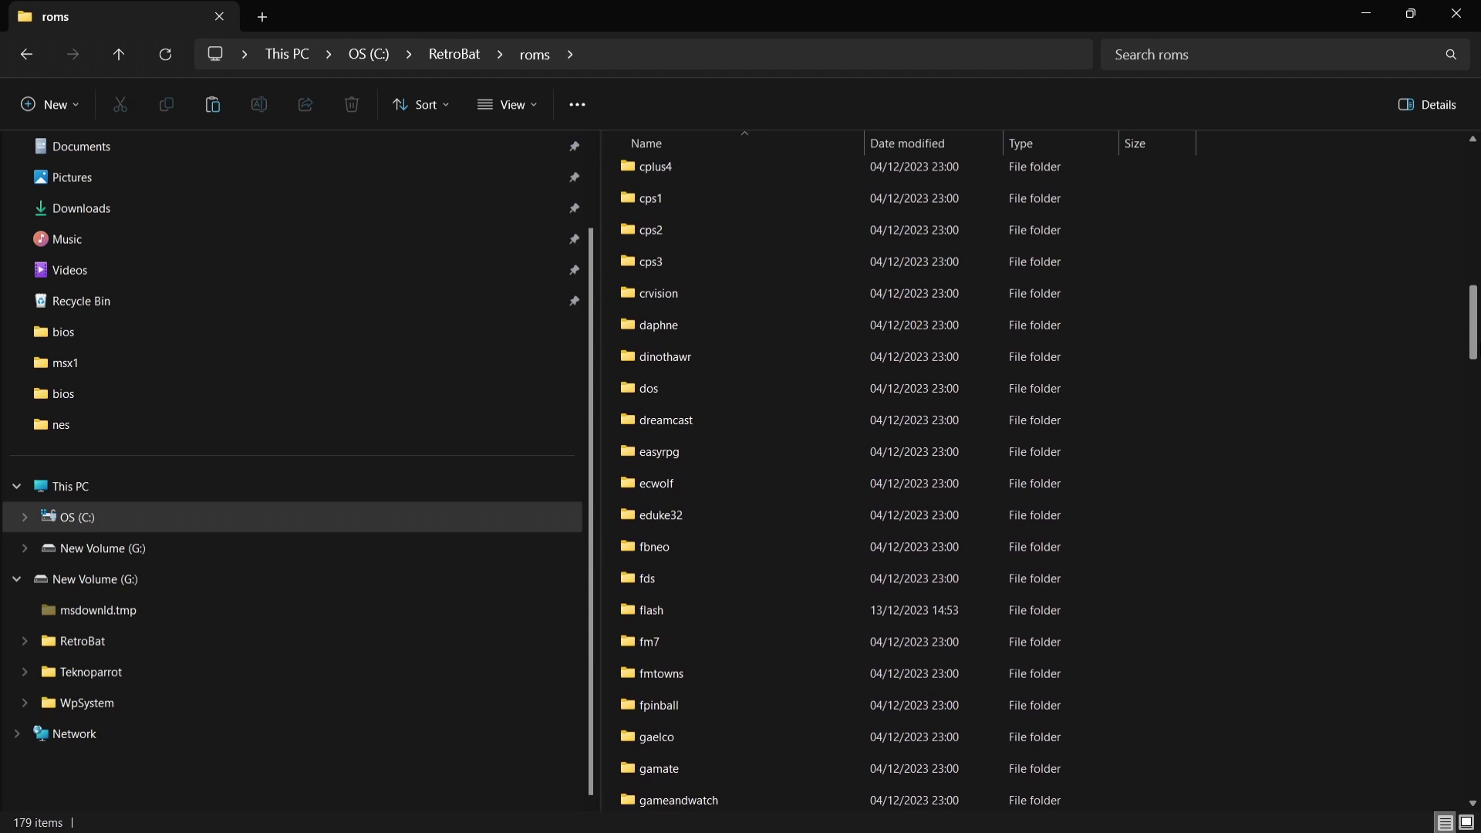
{"action": "double_click", "coordinate": [752, 613]}
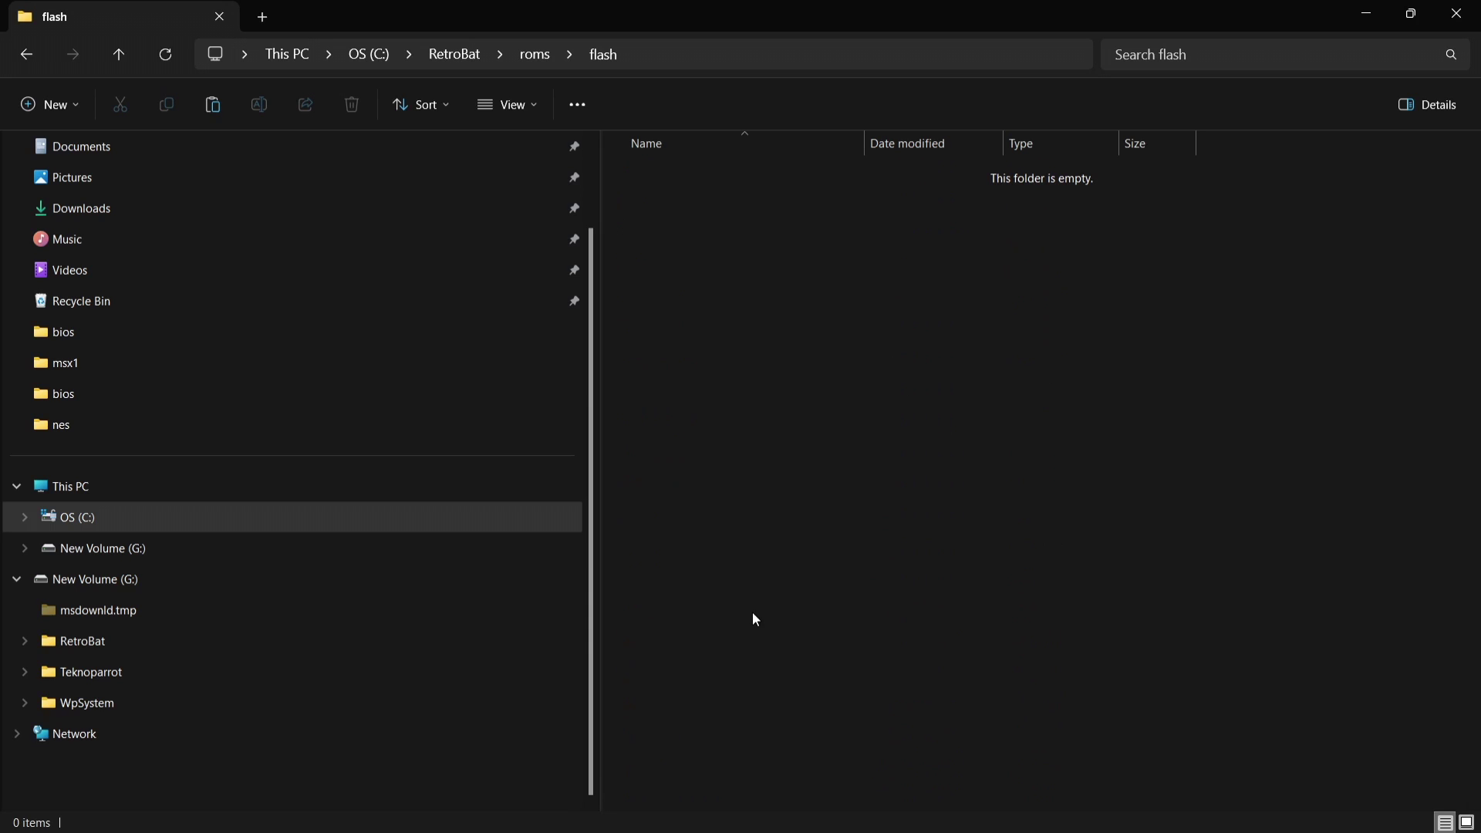
- Move all 28 SWF games from the desktop flash folder into roms\flash and close both windows
{"action": "double_click", "coordinate": [719, 8]}
{"action": "left_click_drag", "start_coordinate": [683, 113], "coordinate": [896, 146]}
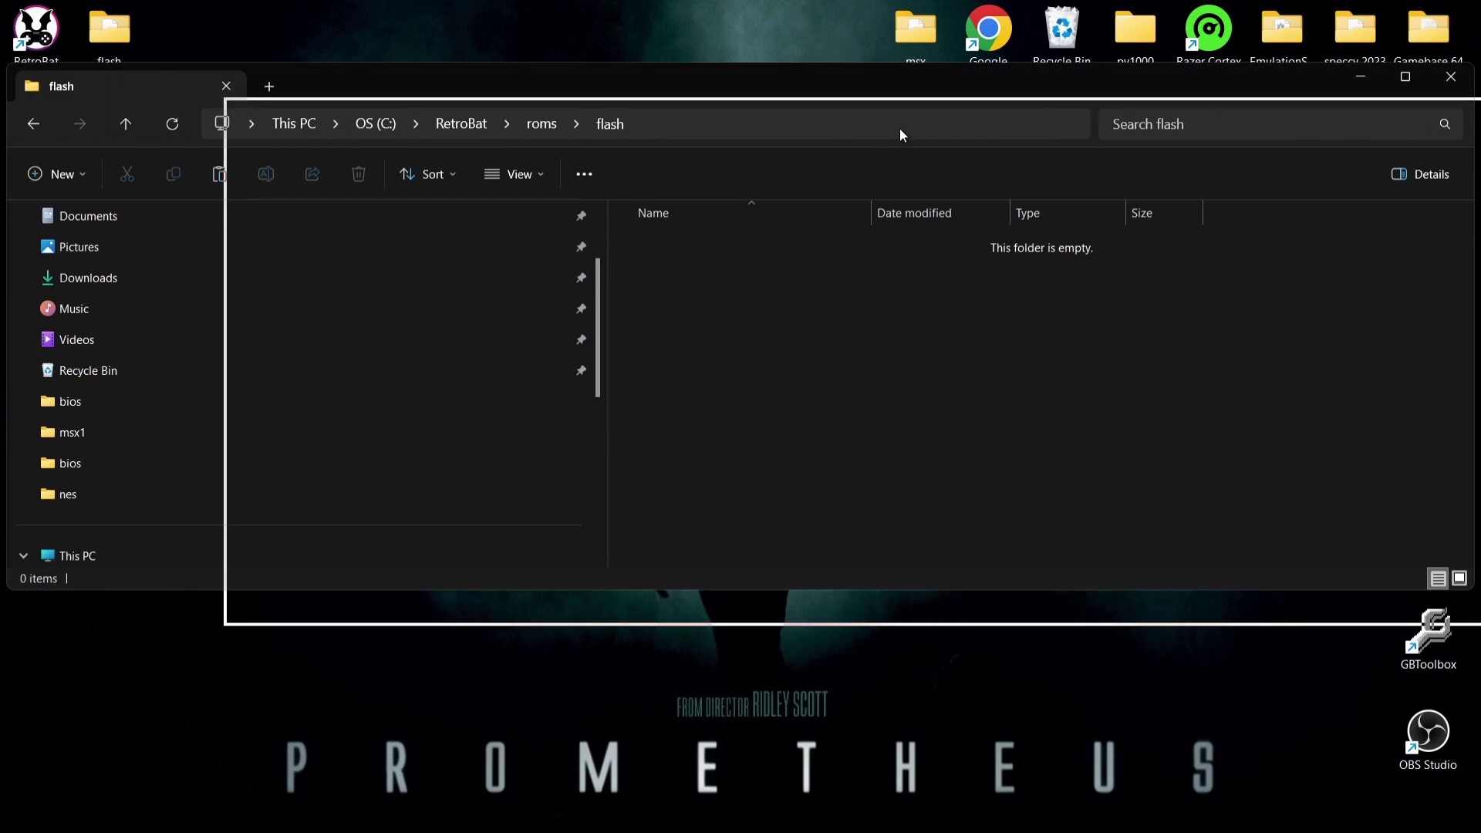
{"action": "double_click", "coordinate": [122, 53]}
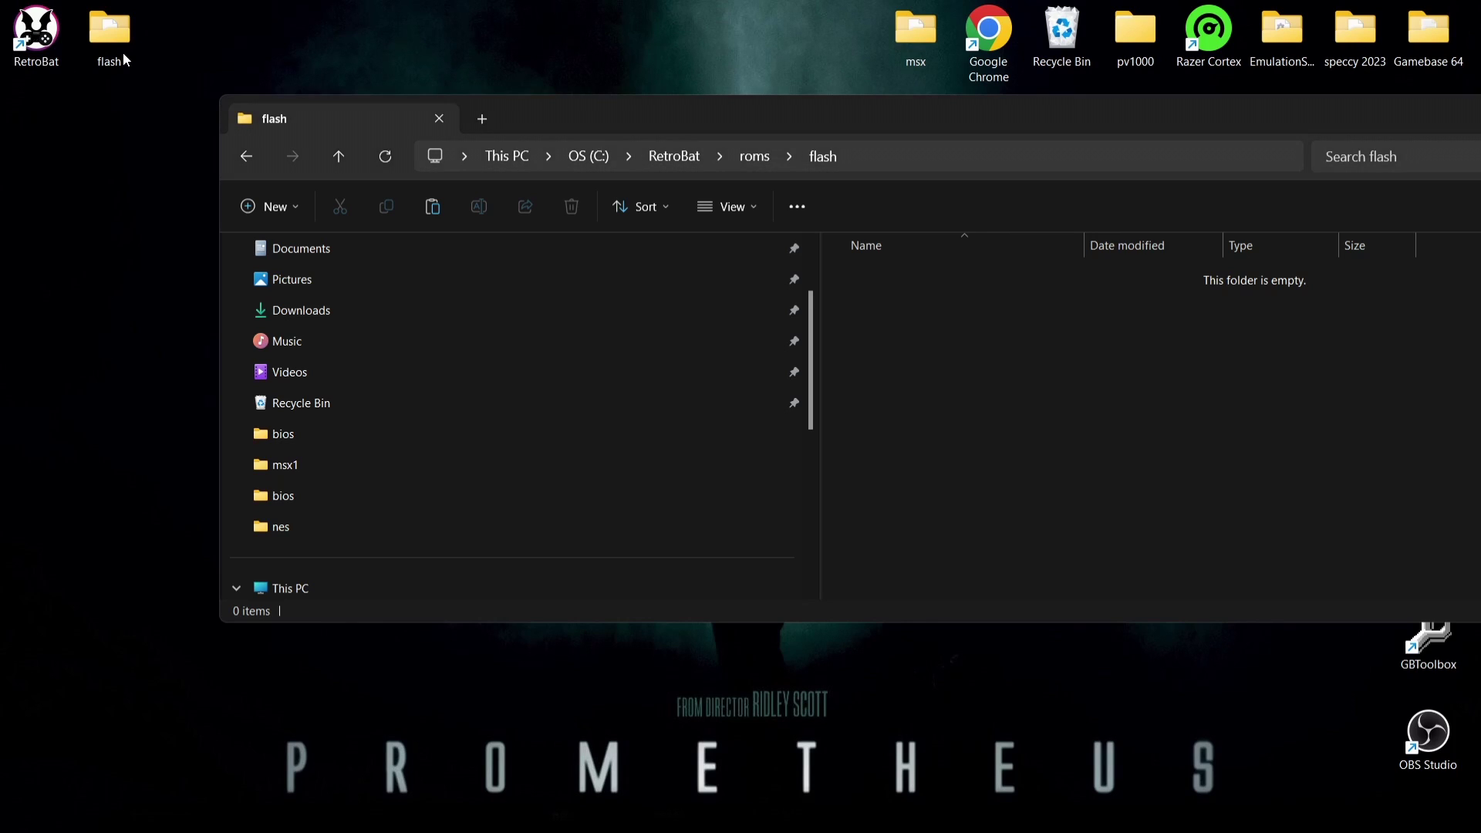
{"action": "left_click_drag", "start_coordinate": [1290, 177], "coordinate": [947, 631]}
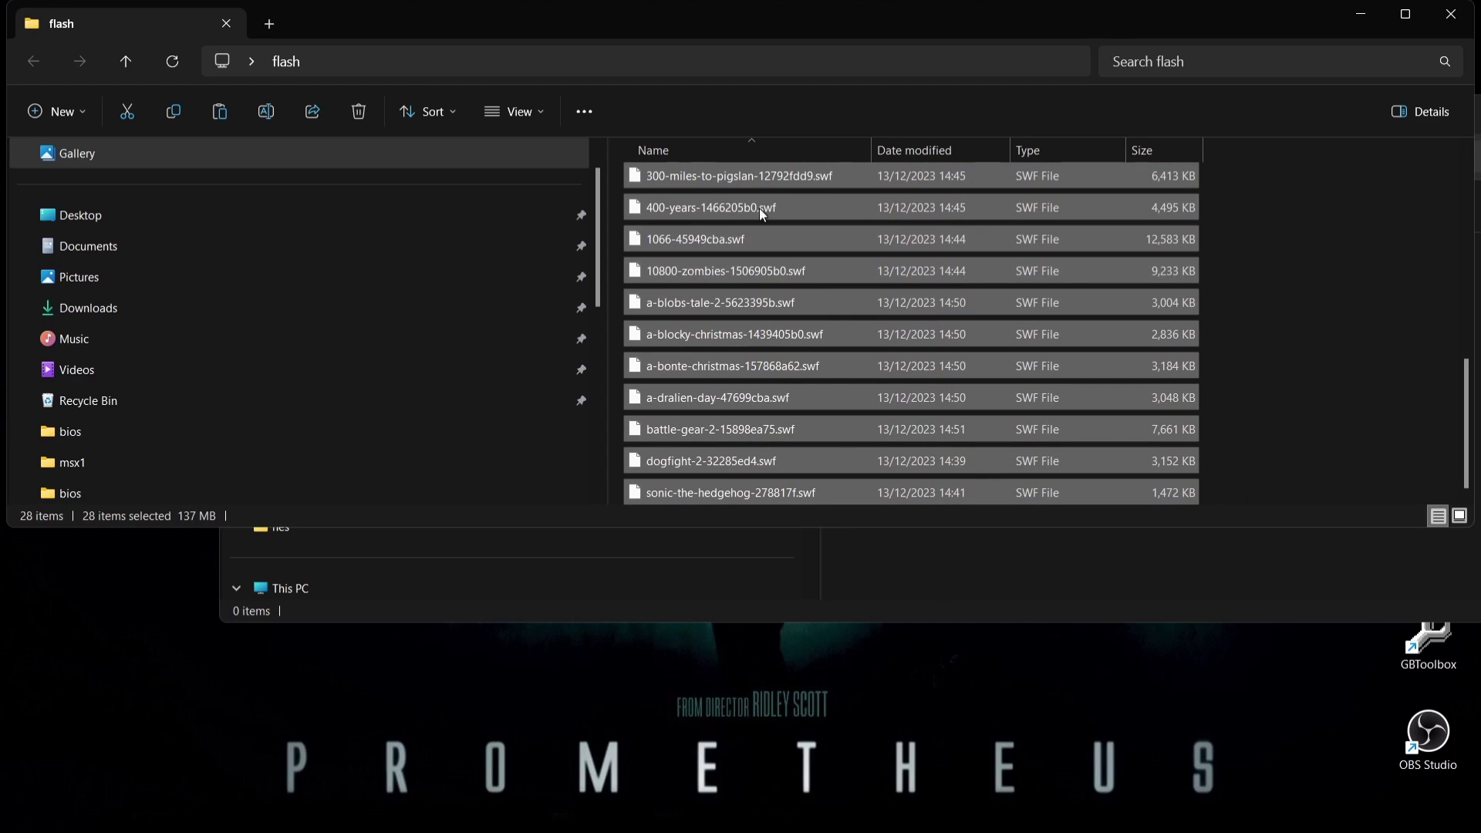
{"action": "left_click_drag", "start_coordinate": [732, 169], "coordinate": [976, 562]}
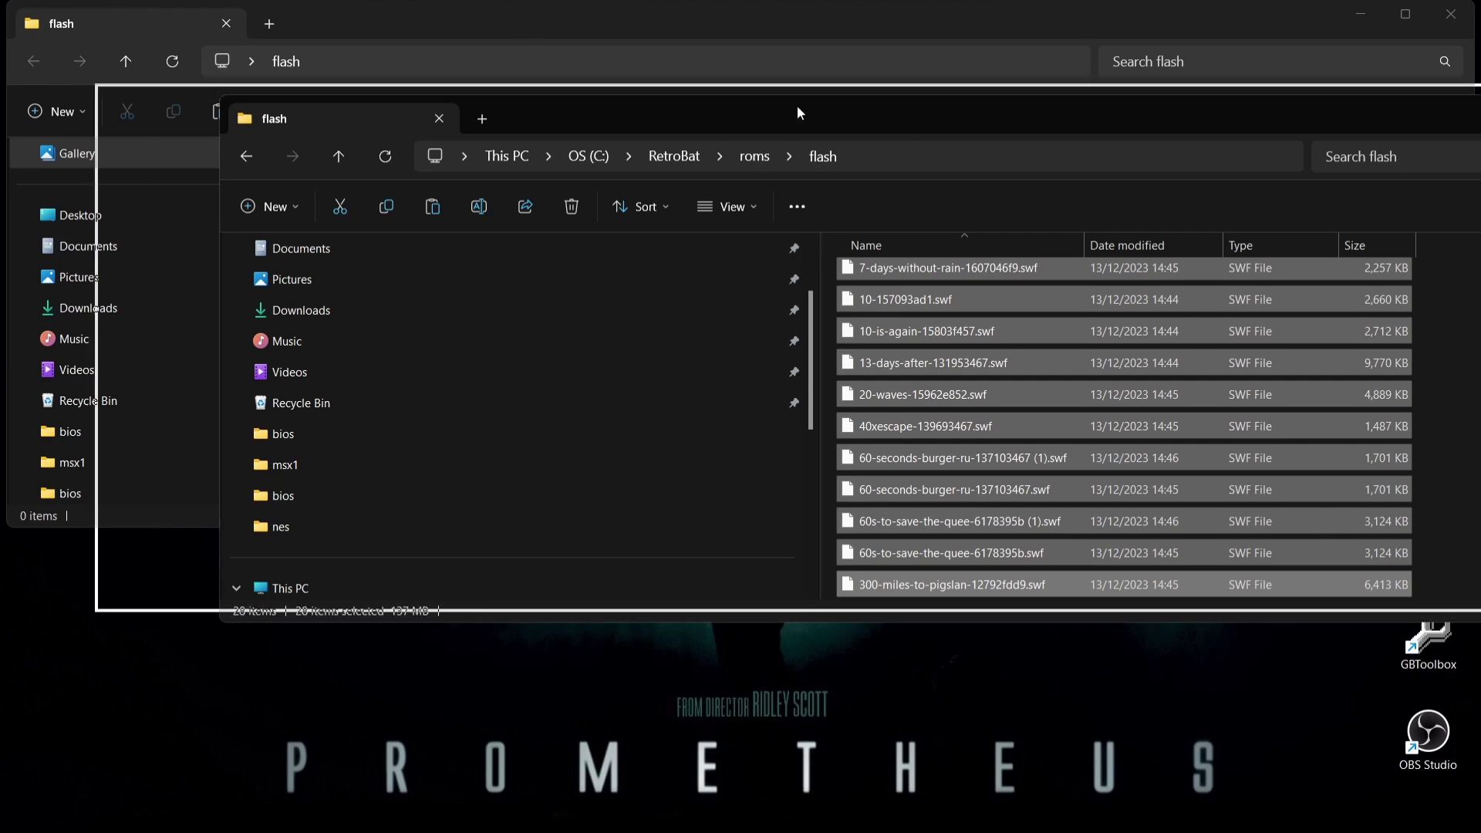
{"action": "left_click_drag", "start_coordinate": [859, 111], "coordinate": [474, 75]}
{"action": "left_click", "coordinate": [1286, 101]}
{"action": "left_click", "coordinate": [1450, 14]}
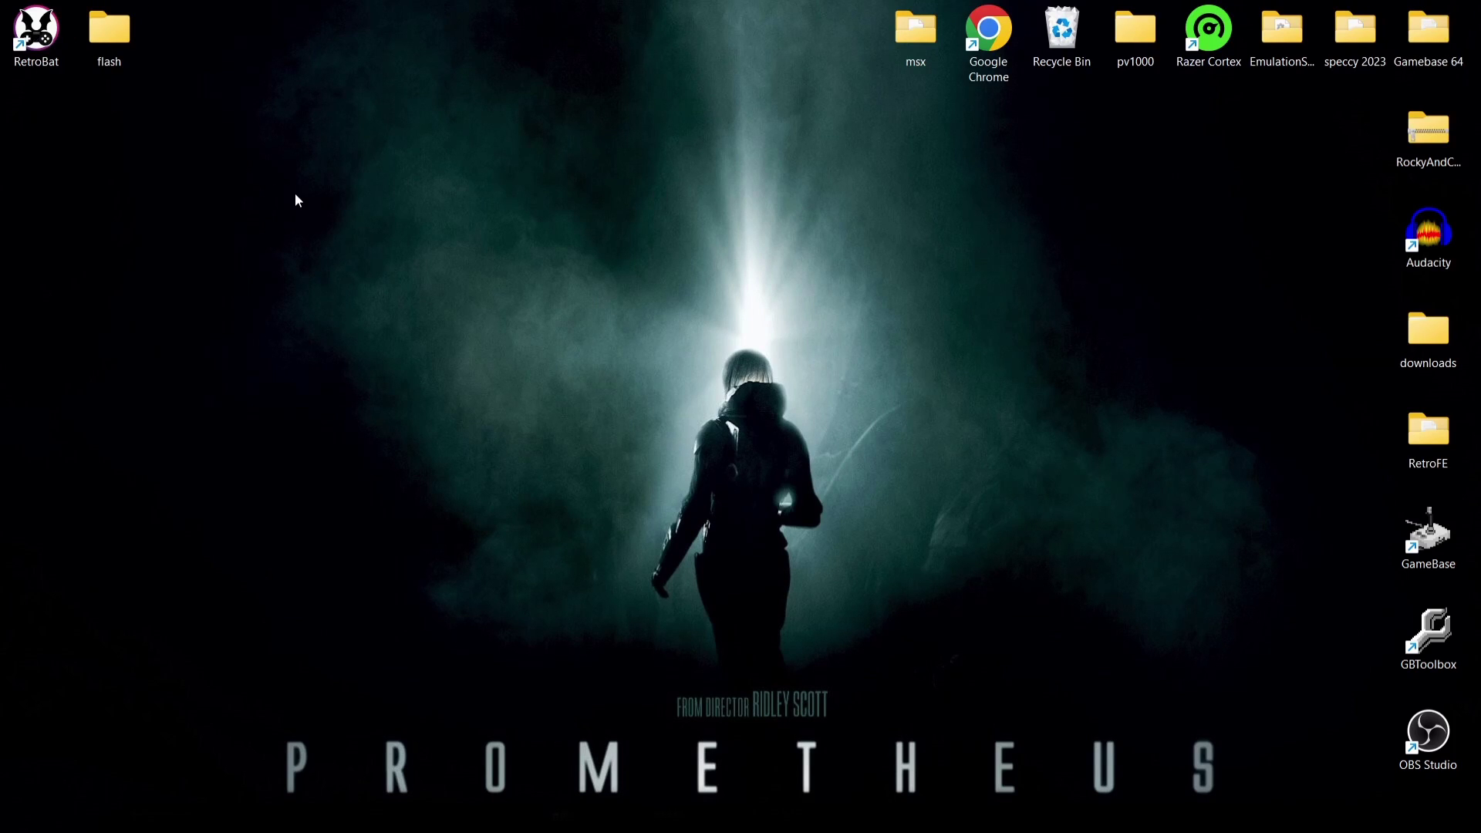
- Start RetroBat from the desktop and enter the Adobe Flash Player list of 28 games
{"action": "double_click", "coordinate": [34, 29]}
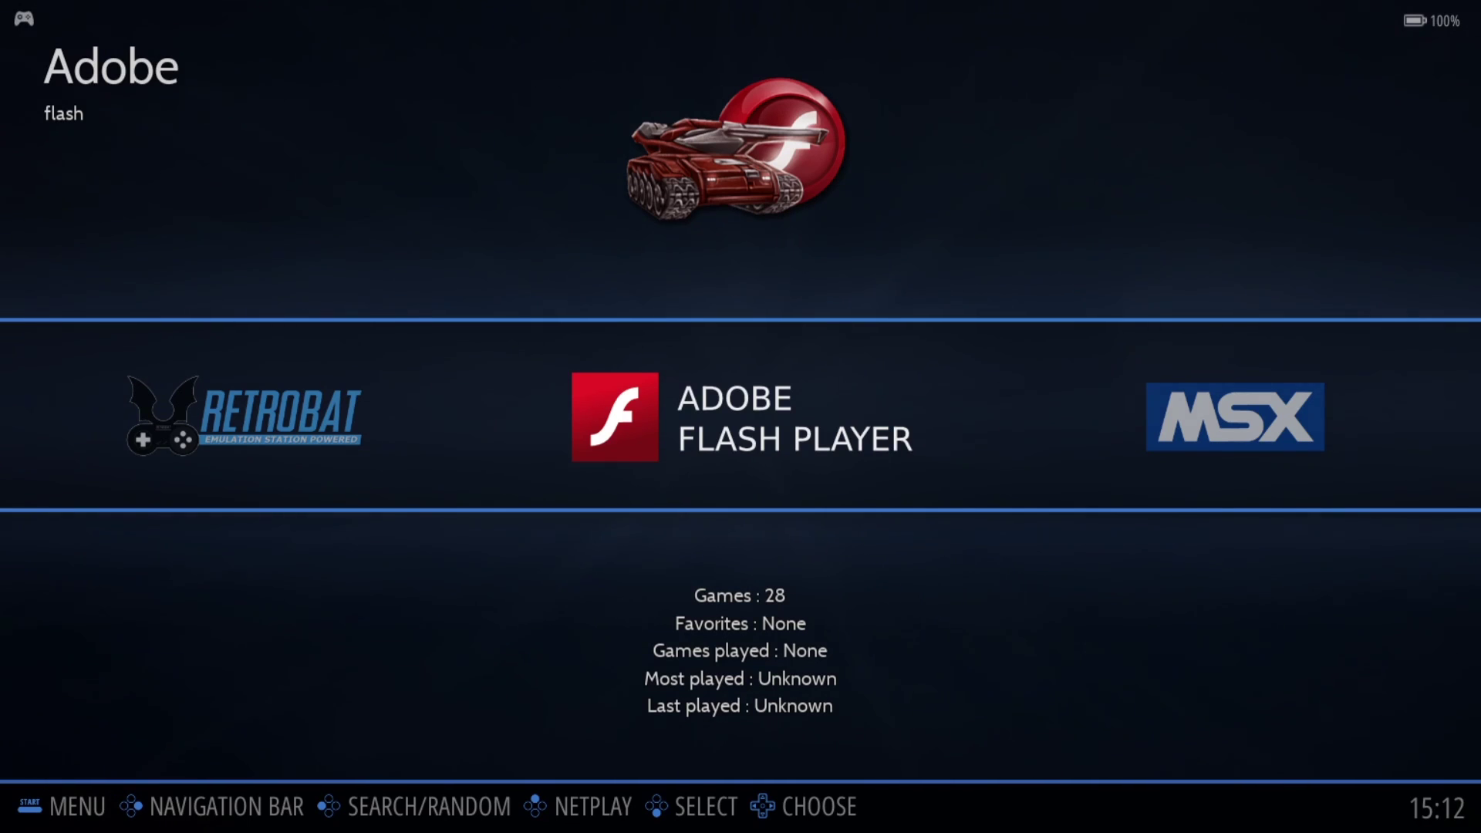
{"action": "key", "text": "Return"}
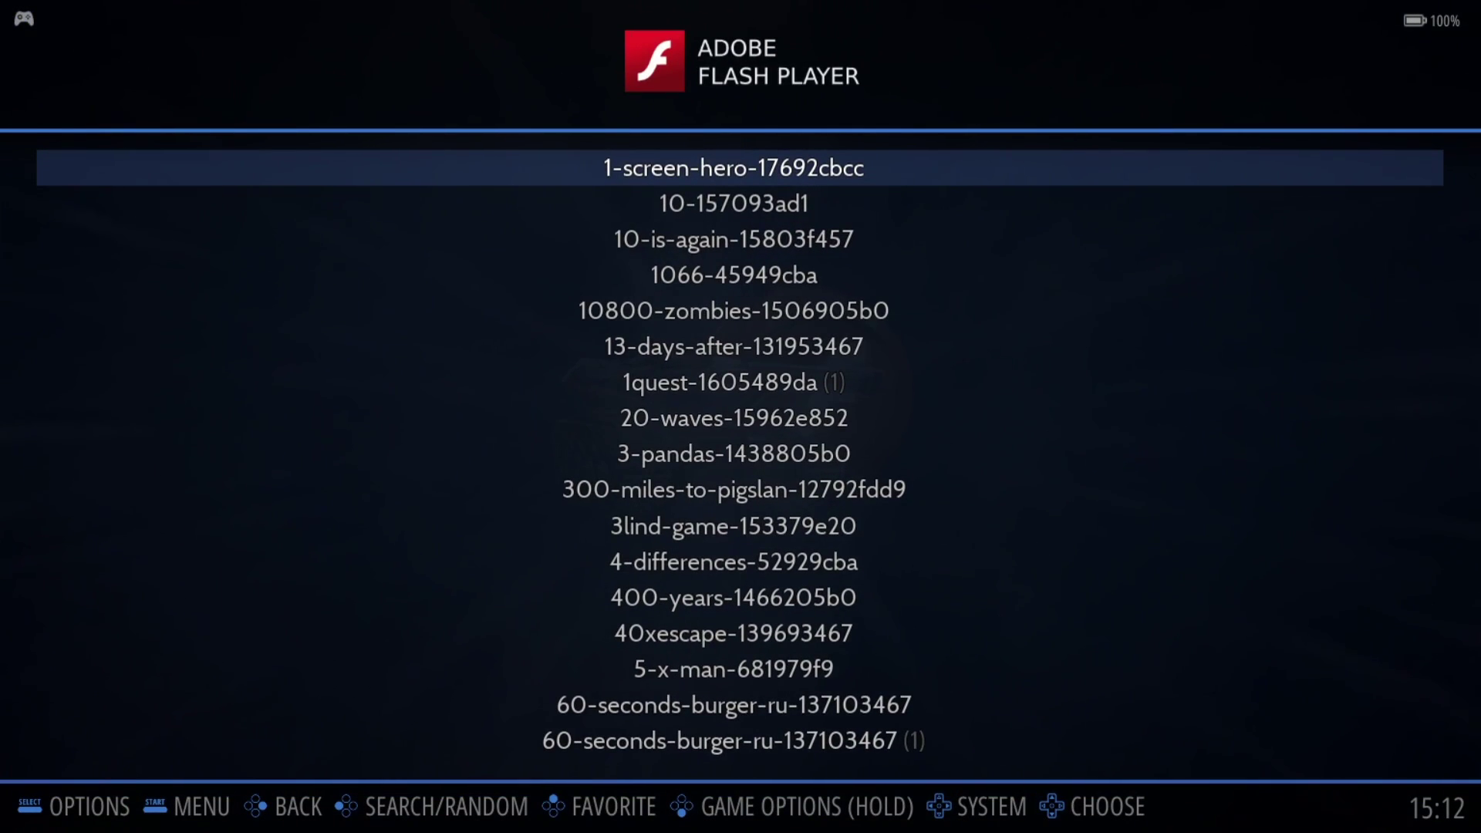
- Try scraping the Flash games from the main menu and dismiss the no-games message
{"action": "key", "text": "Escape"}
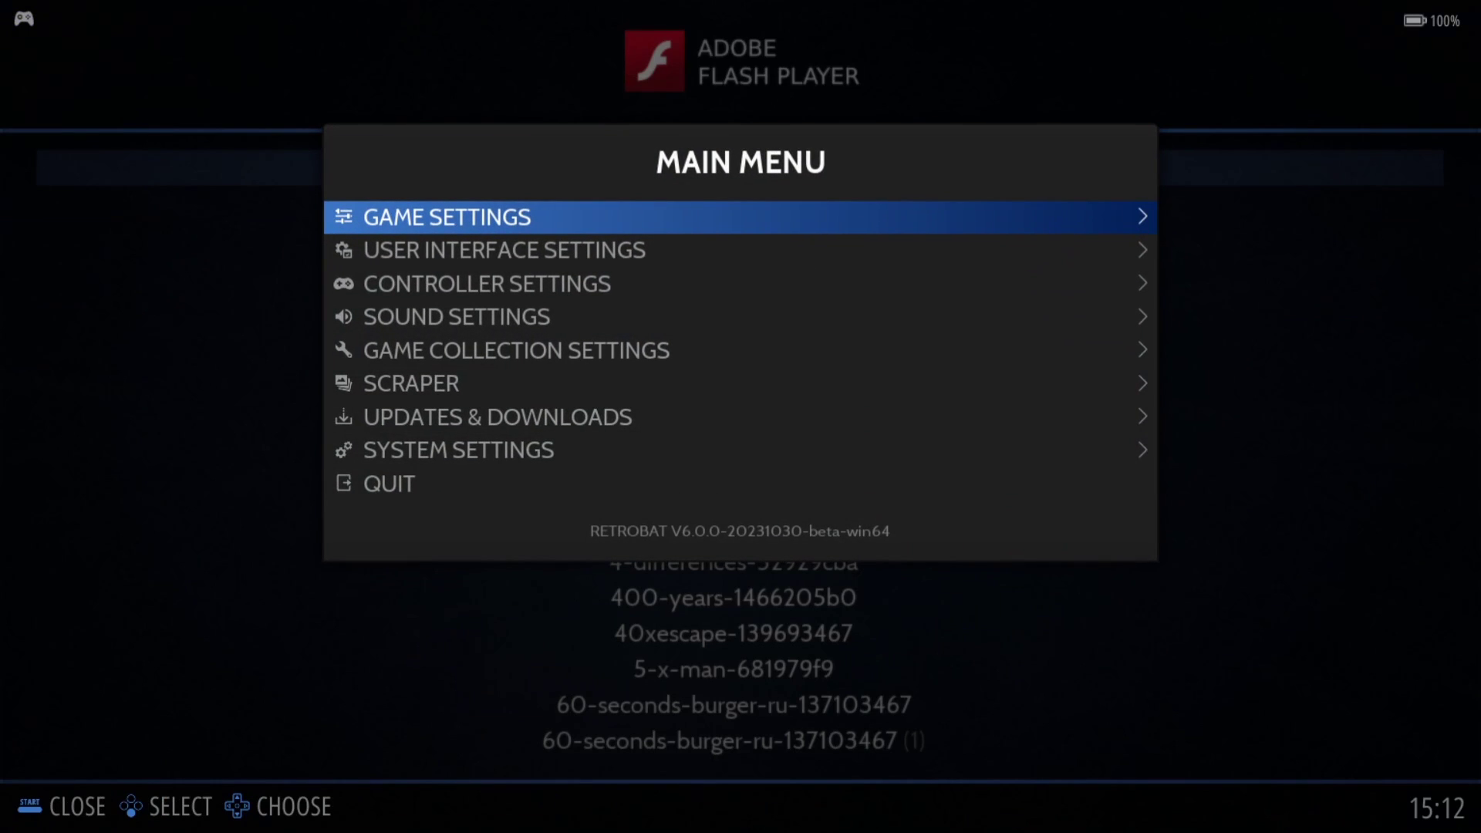
{"action": "key", "text": "Up"}
{"action": "key", "text": "Up"}
{"action": "key", "text": "Up"}
{"action": "key", "text": "Up"}
{"action": "key", "text": "Return"}
{"action": "key", "text": "Up"}
{"action": "key", "text": "Return"}
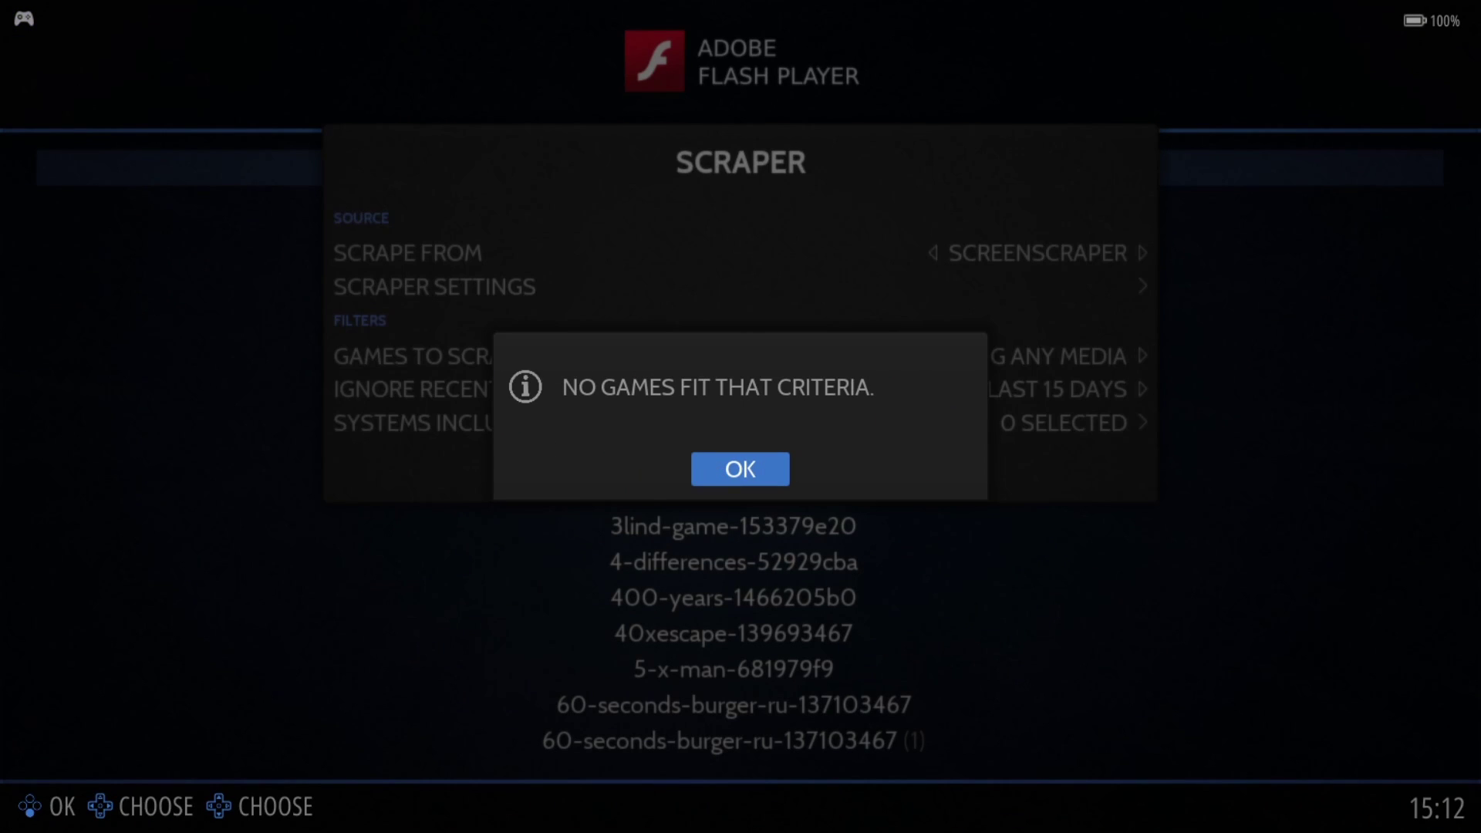
{"action": "key", "text": "Return"}
- Look through the scraper settings' box and logo source options, then leave them
{"action": "key", "text": "Down"}
{"action": "key", "text": "Down"}
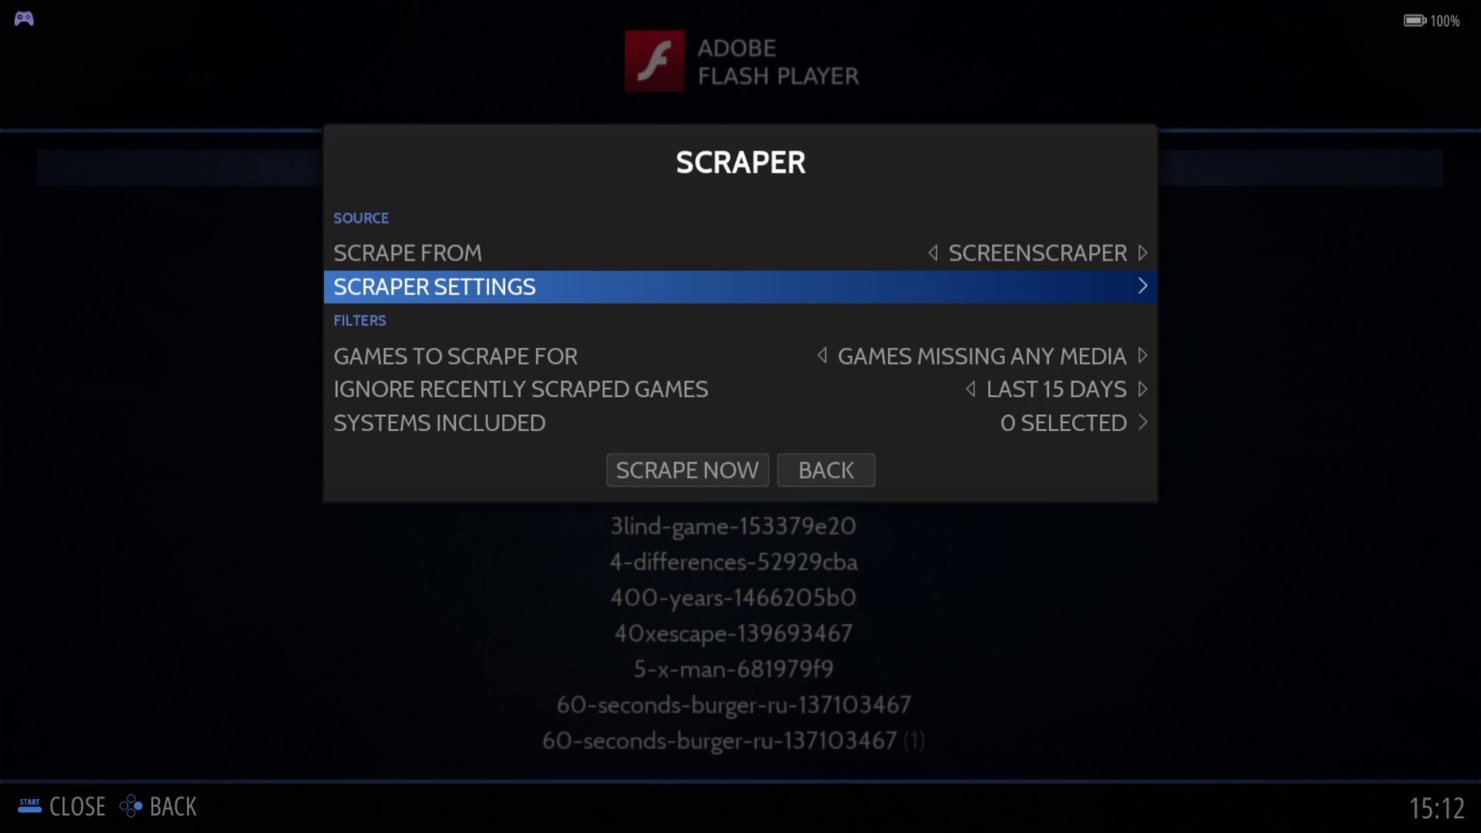
{"action": "key", "text": "Return"}
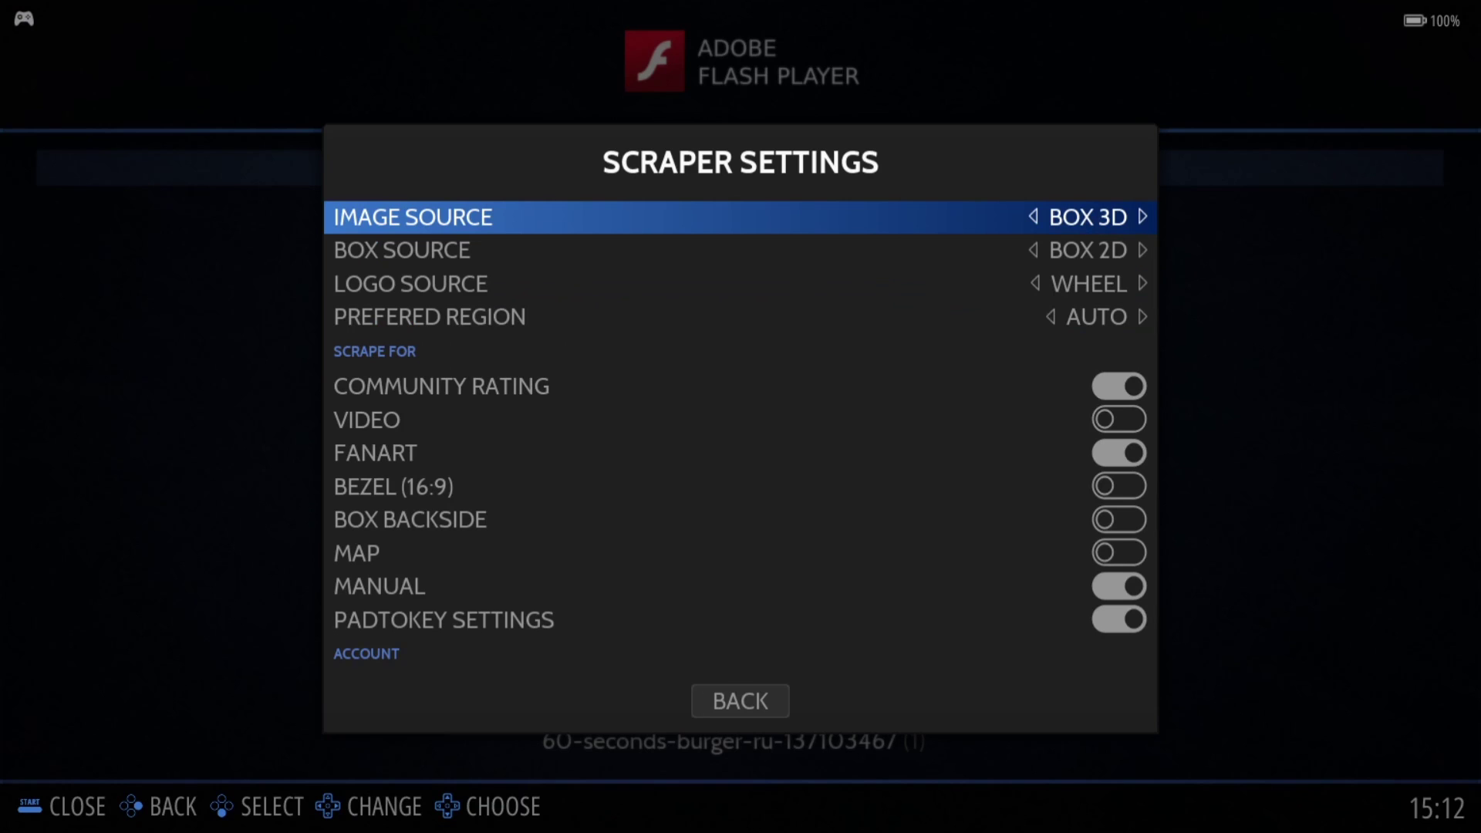
{"action": "key", "text": "Down"}
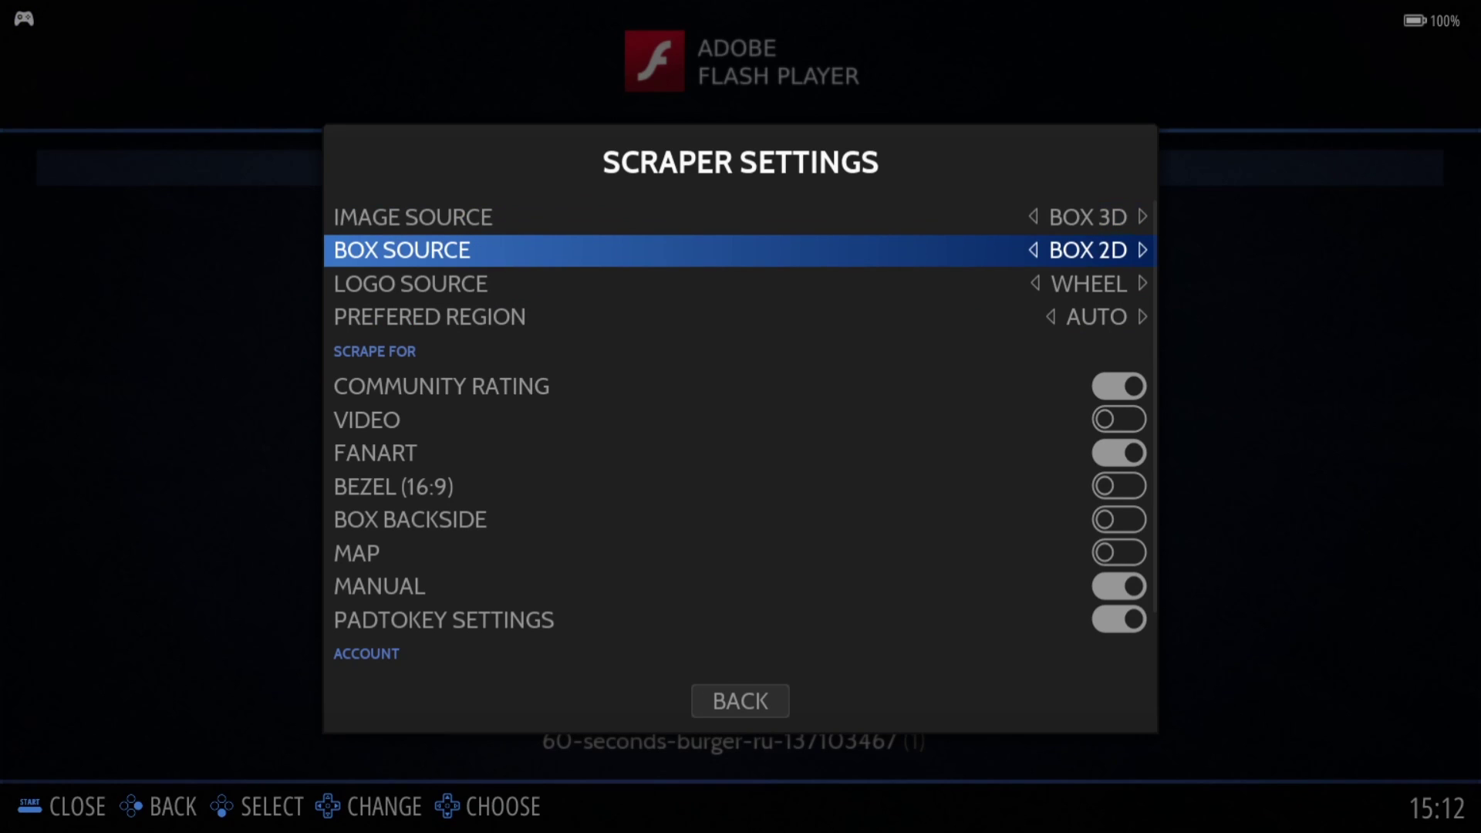
{"action": "key", "text": "Down"}
{"action": "key", "text": "Escape"}
{"action": "key", "text": "Escape"}
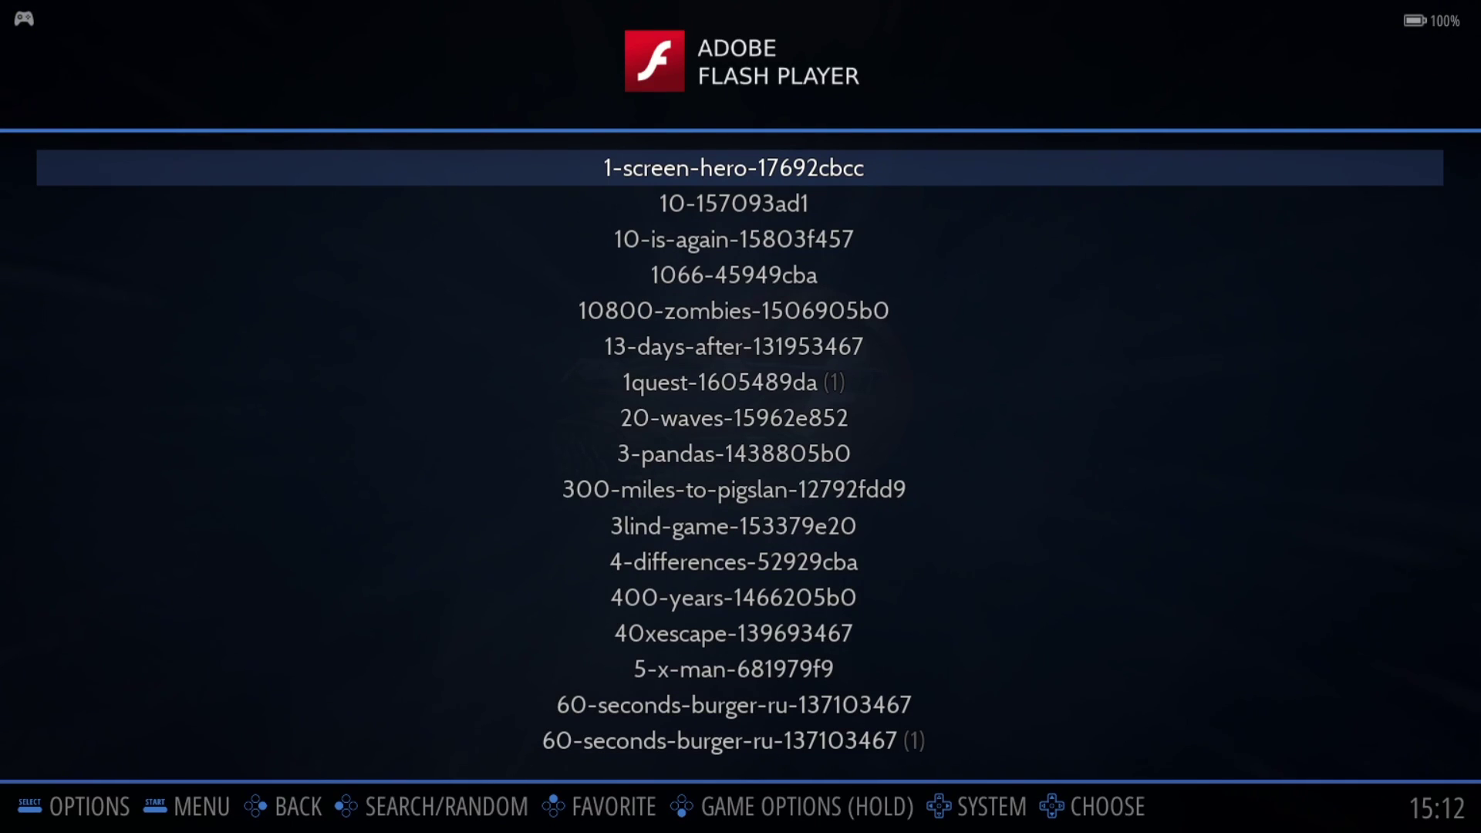
- Check the Flash system's emulator in Advanced System Options, leaving it on AUTO
{"action": "key", "text": "Down"}
{"action": "key", "text": "Down"}
{"action": "key", "text": "Down"}
{"action": "key", "text": "Down"}
{"action": "key", "text": "Down"}
{"action": "key", "text": "Down"}
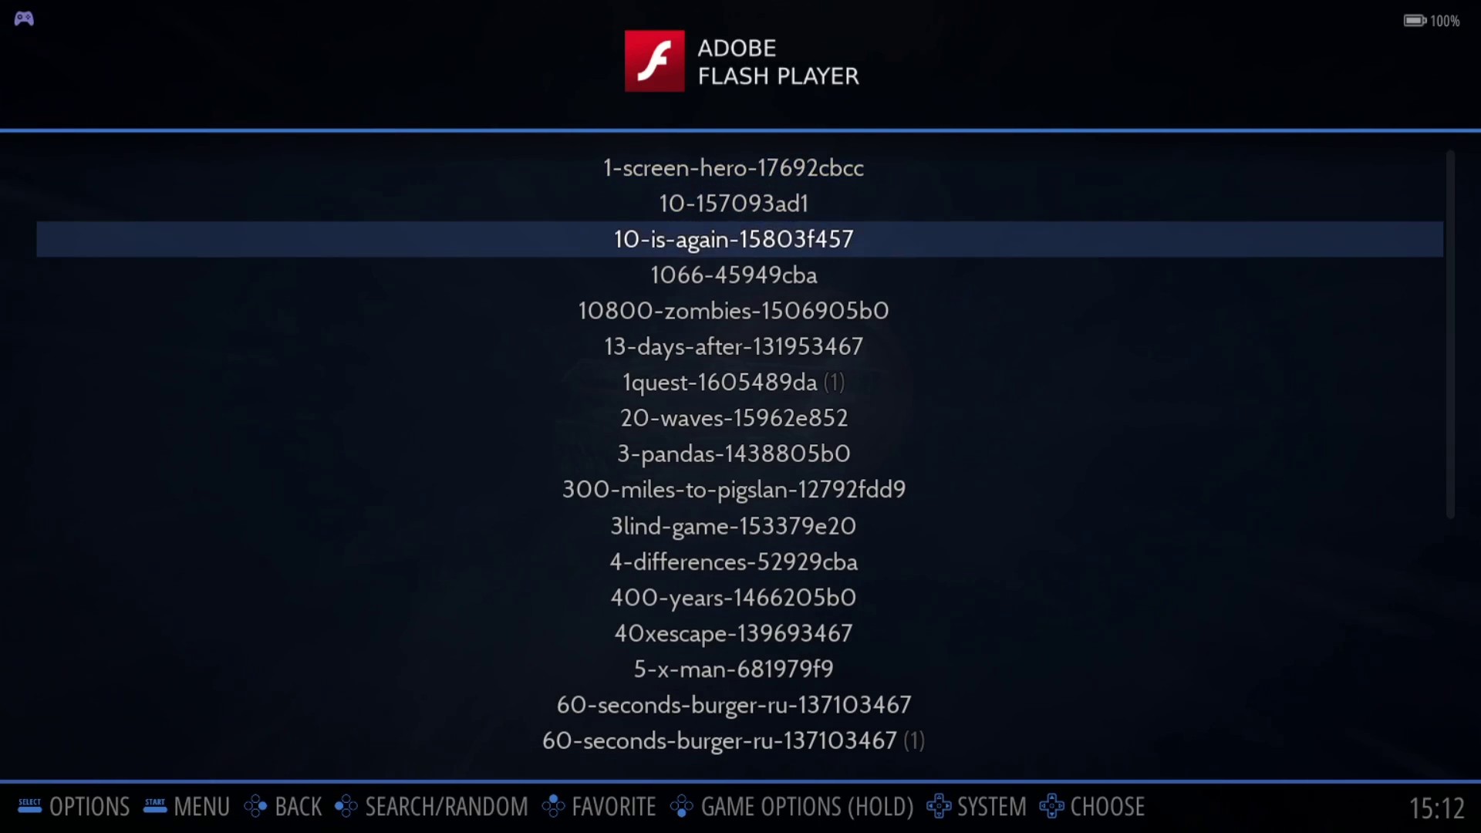
{"action": "key", "text": "Down"}
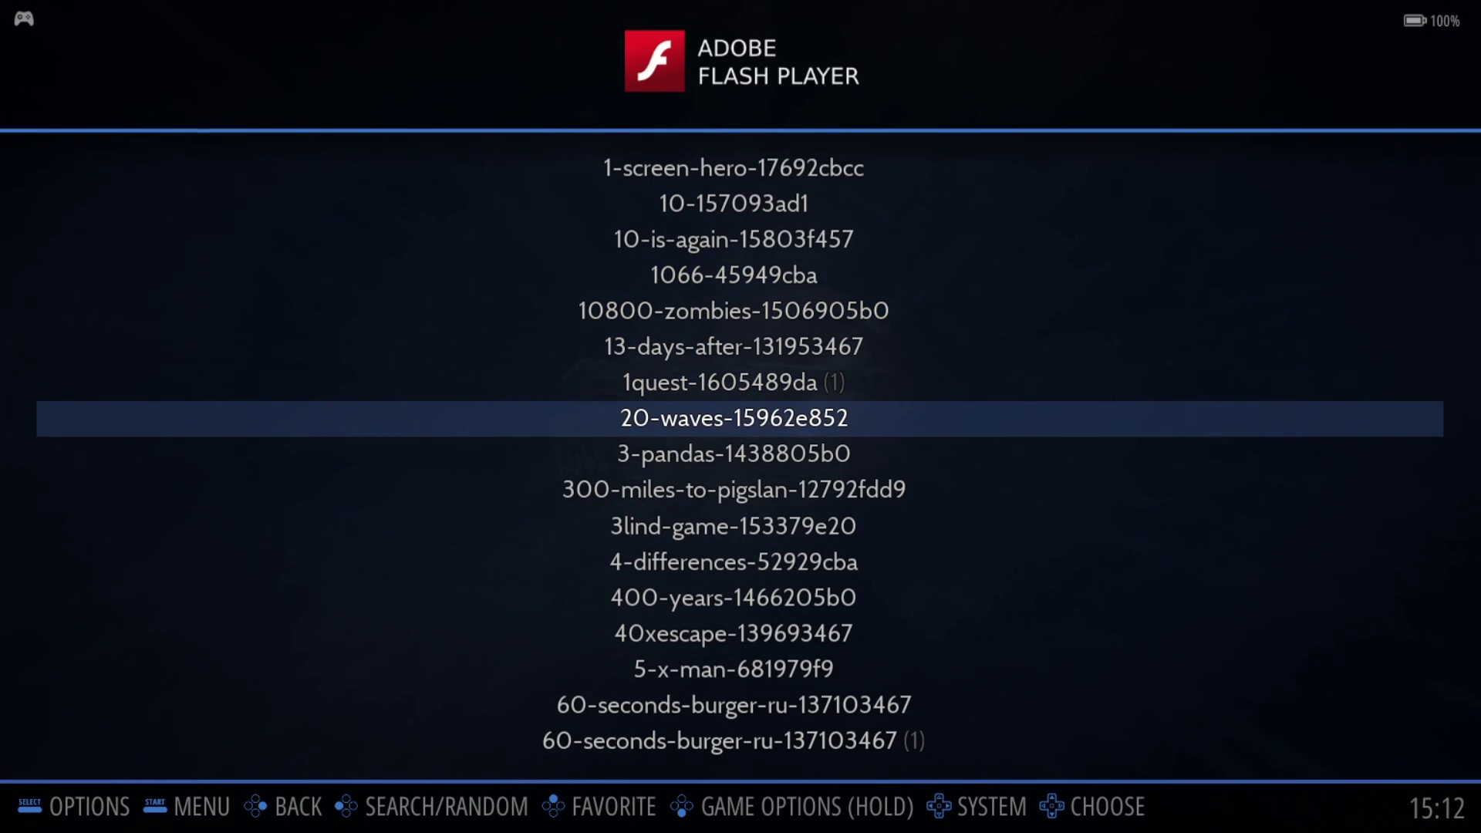
{"action": "key", "text": "Up"}
{"action": "key", "text": "Up"}
{"action": "key", "text": "Up"}
{"action": "key", "text": "Up"}
{"action": "key", "text": "Up"}
{"action": "key", "text": "F2"}
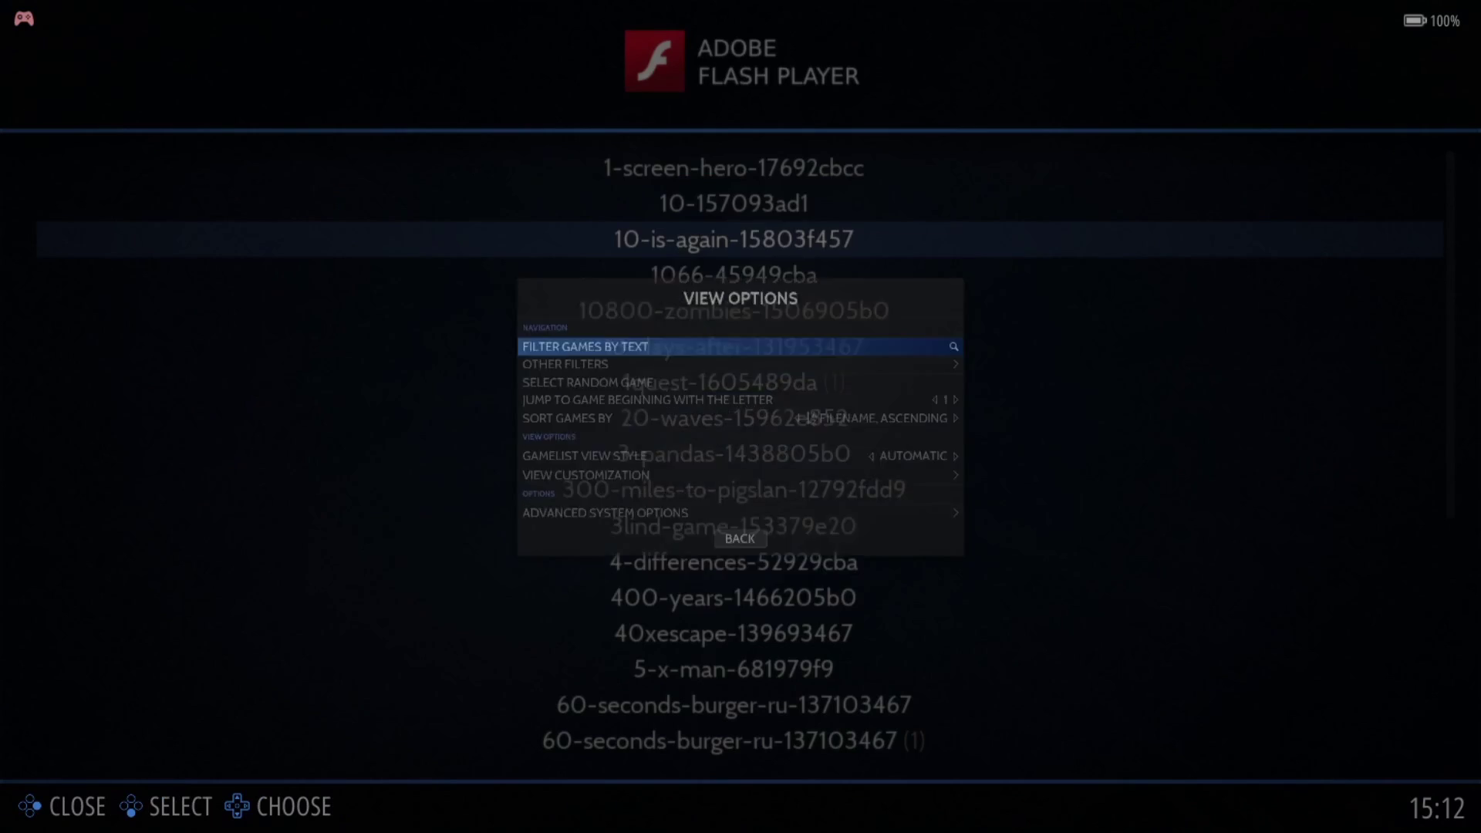
{"action": "key", "text": "Up"}
{"action": "key", "text": "Return"}
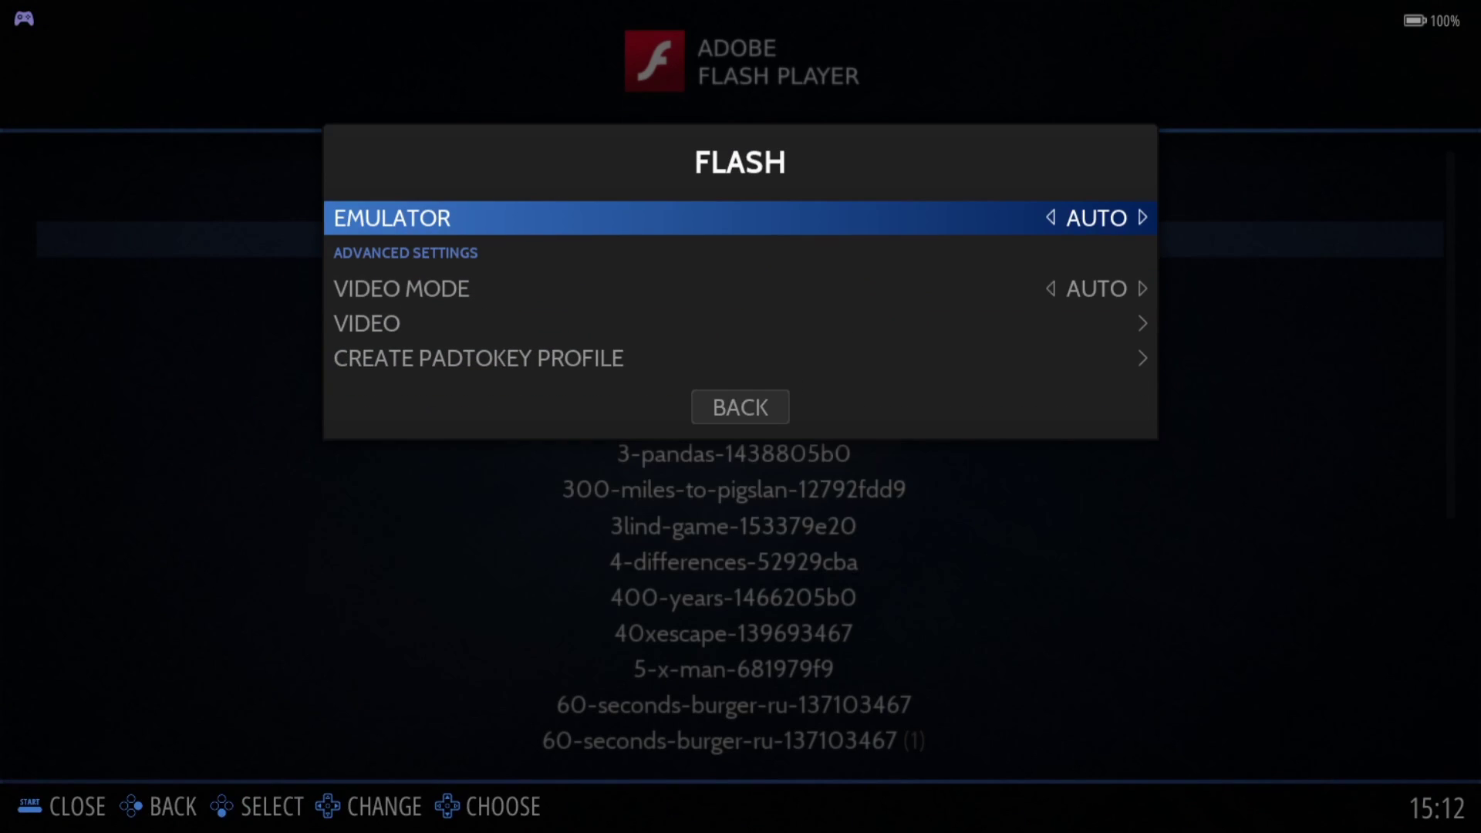
{"action": "key", "text": "Return"}
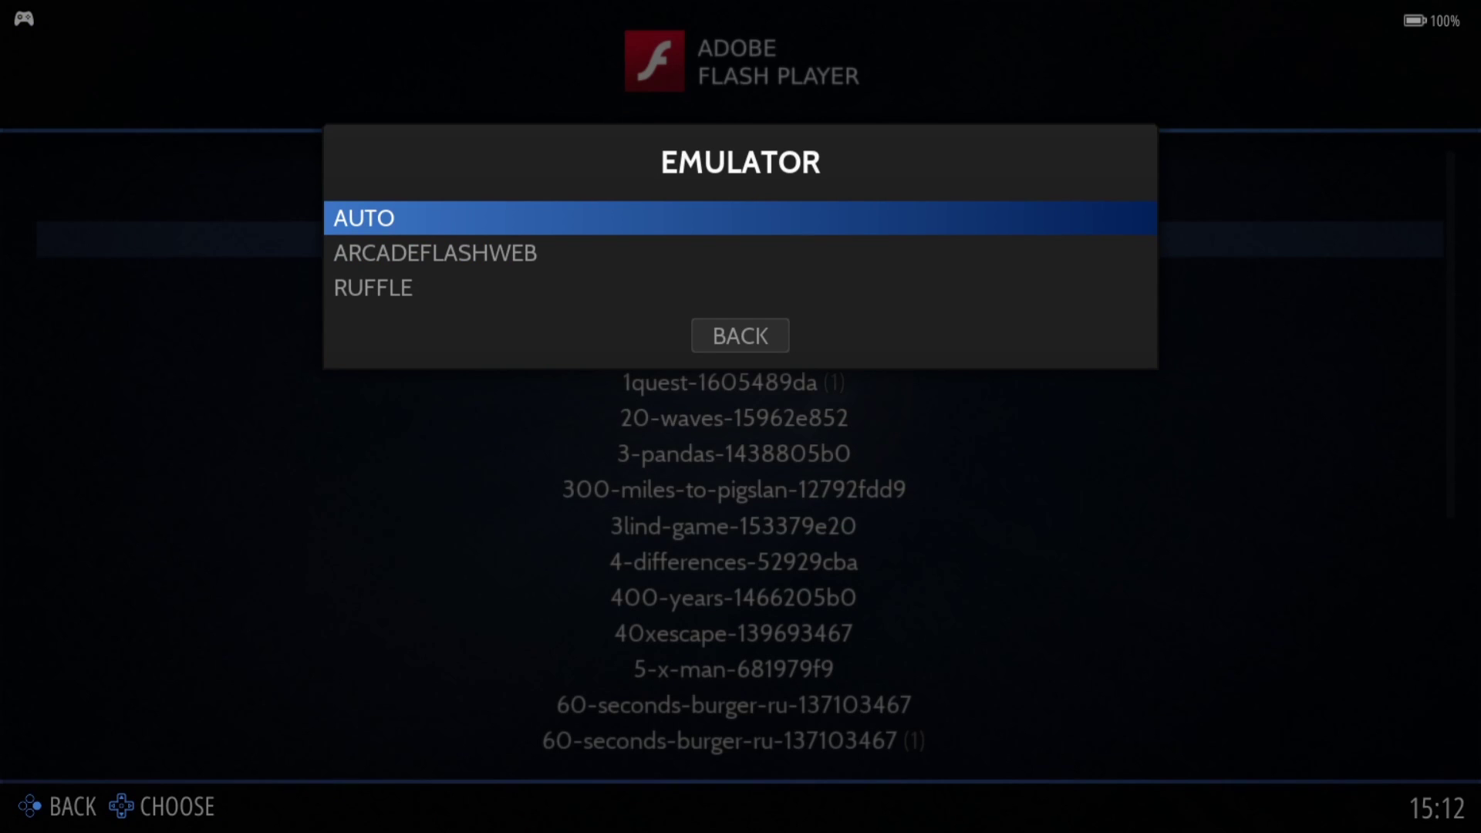
{"action": "key", "text": "Return"}
{"action": "key", "text": "Escape"}
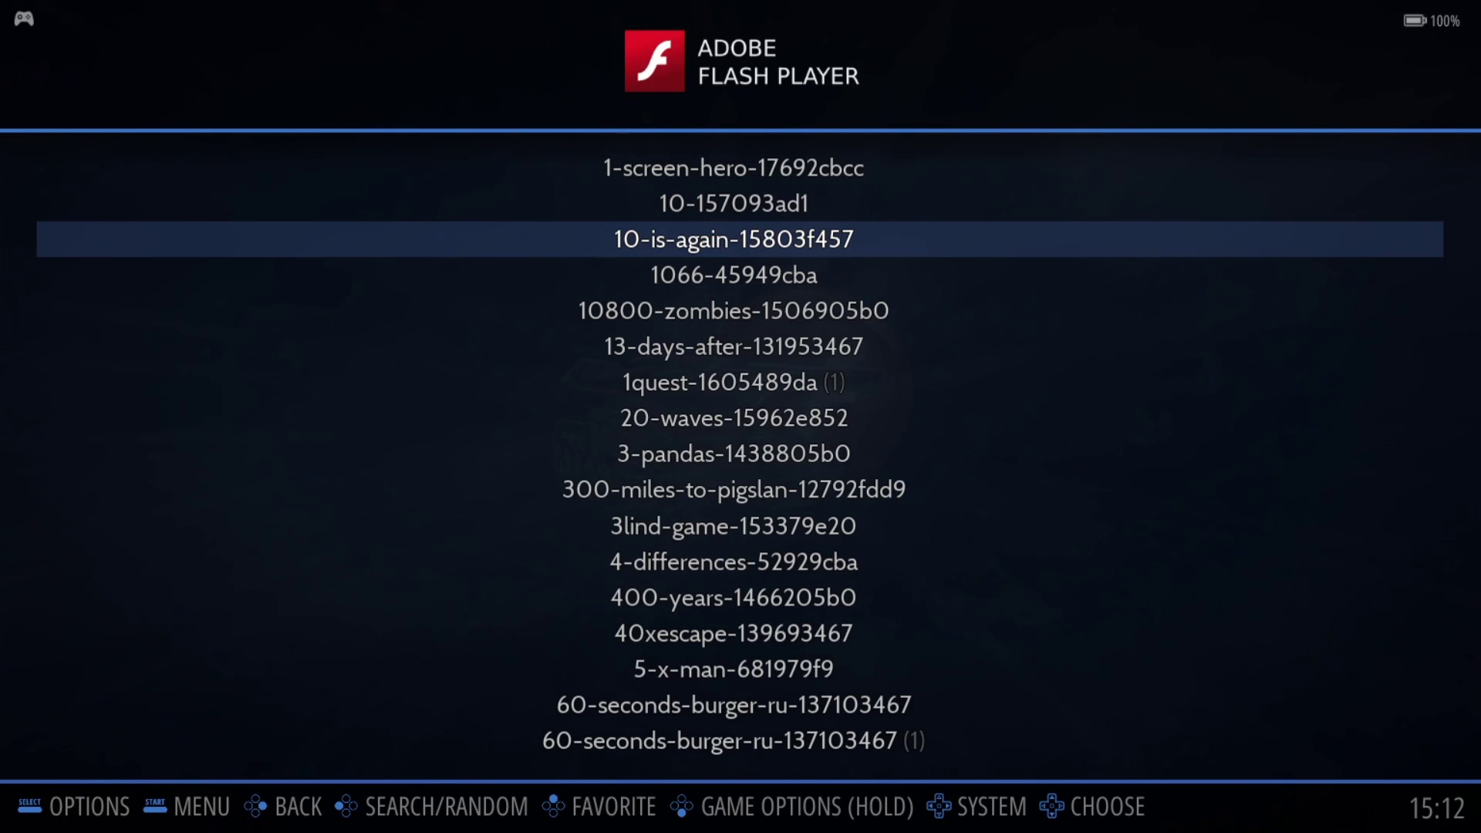
- Scroll down to battle-gear-2-15898ea75 and launch it
{"action": "key", "text": "Up"}
{"action": "key", "text": "Up"}
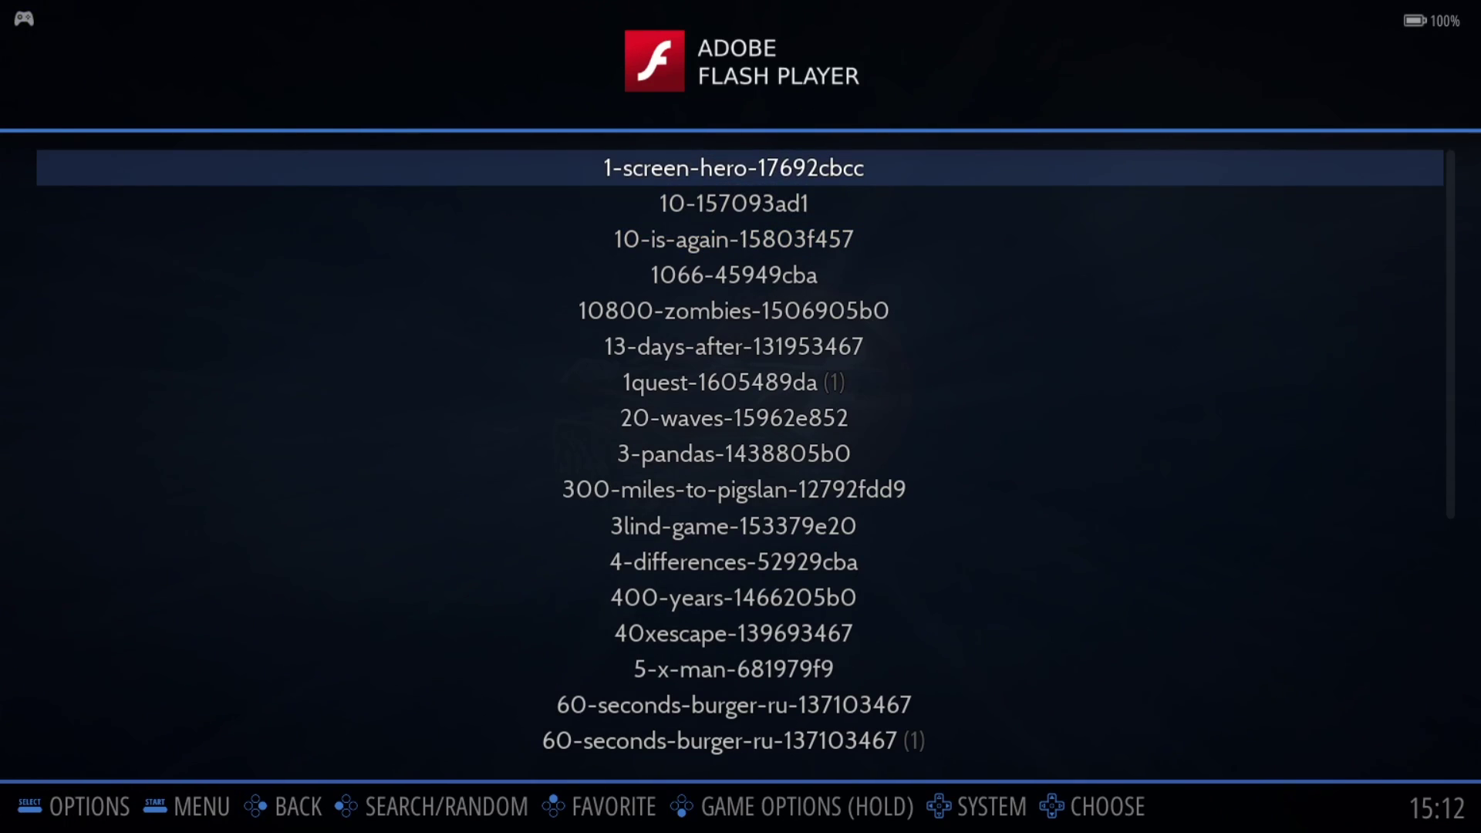
{"action": "key", "text": "Down"}
{"action": "key", "text": "Down"}
{"action": "key", "text": "Down"}
{"action": "key", "text": "Down"}
{"action": "key", "text": "Down"}
{"action": "key", "text": "Down"}
{"action": "key", "text": "Down"}
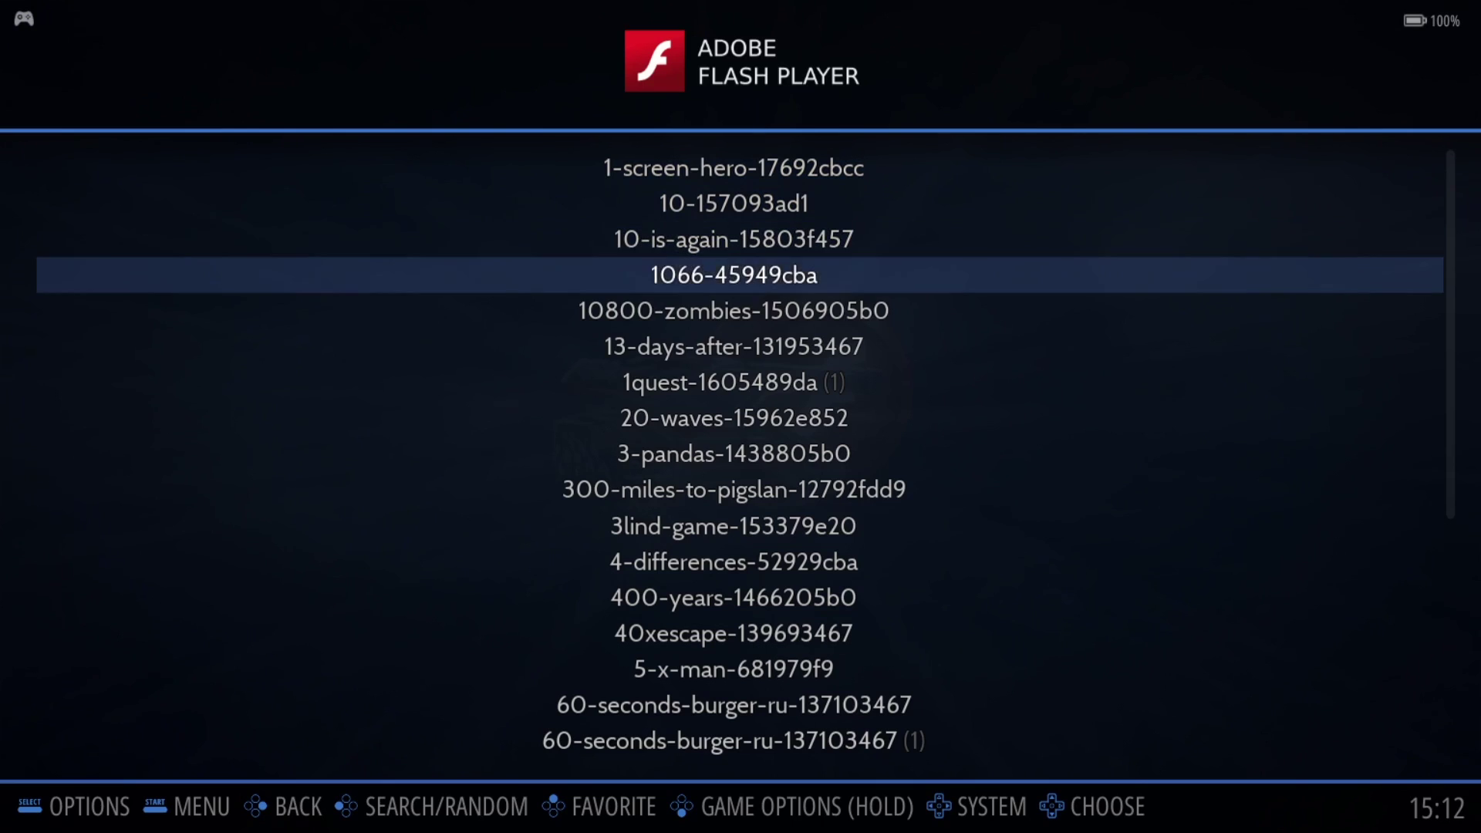
{"action": "key", "text": "Down"}
{"action": "key", "text": "Down"}
{"action": "key", "text": "Down"}
{"action": "key", "text": "Down"}
{"action": "key", "text": "Down"}
{"action": "key", "text": "Down"}
{"action": "key", "text": "Down"}
{"action": "key", "text": "Down"}
{"action": "key", "text": "Down"}
{"action": "key", "text": "Down"}
{"action": "key", "text": "Down"}
{"action": "key", "text": "Down"}
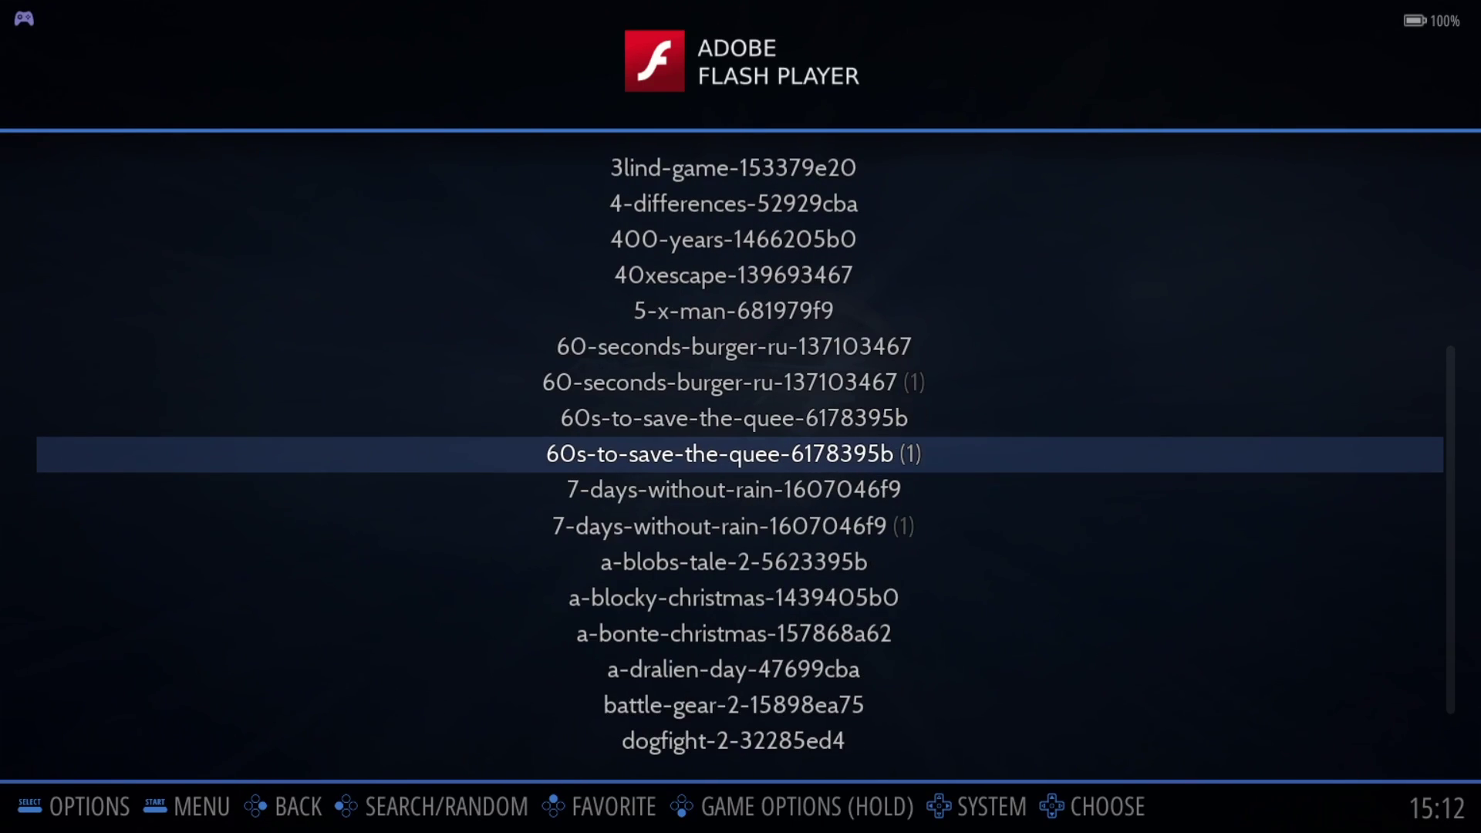
{"action": "key", "text": "Down"}
{"action": "key", "text": "Down"}
{"action": "key", "text": "Down"}
{"action": "key", "text": "Down"}
{"action": "key", "text": "Down"}
{"action": "key", "text": "Down"}
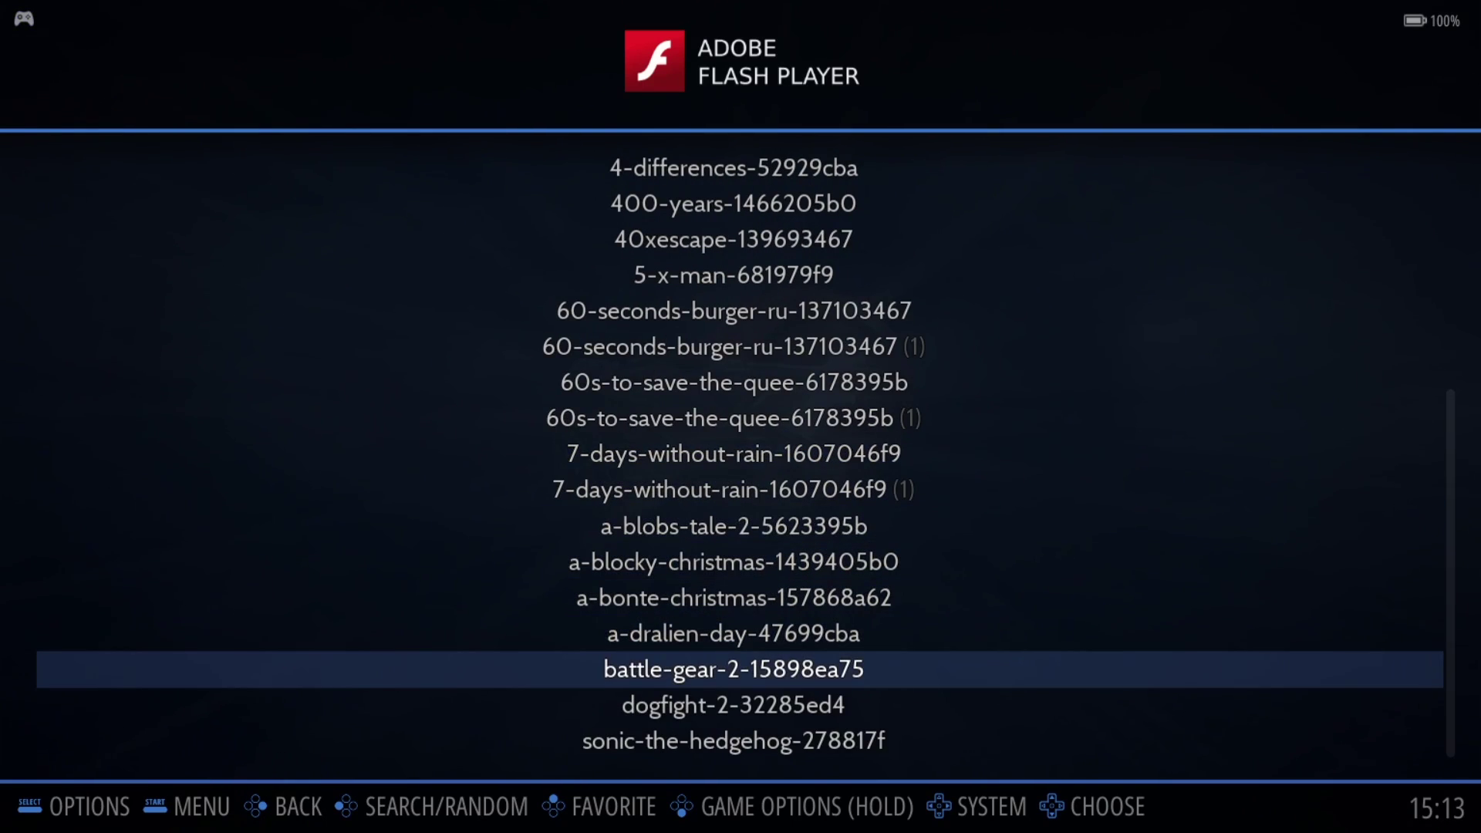
{"action": "key", "text": "Return"}
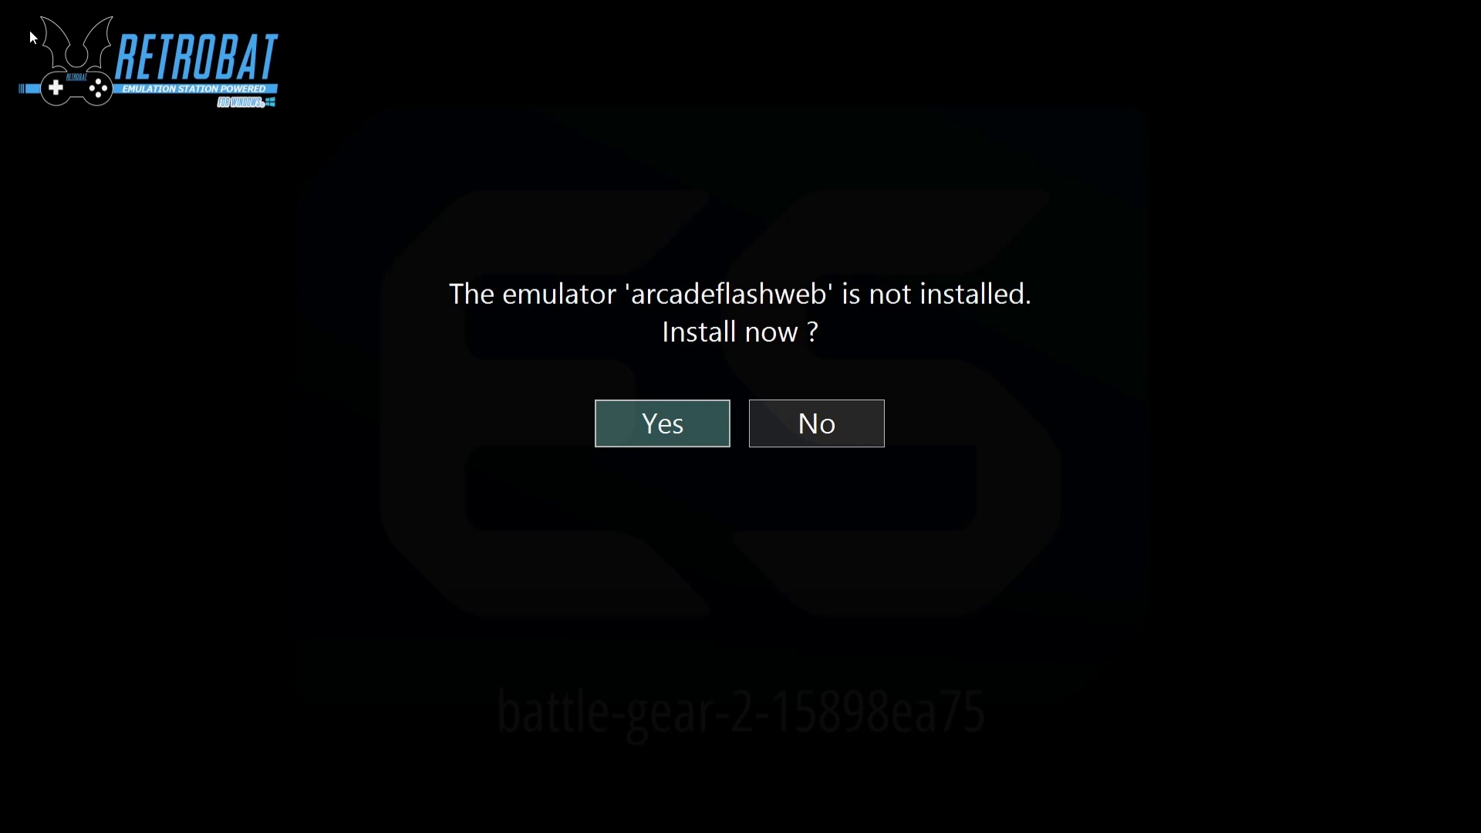
- Answer Yes to install the missing arcadeflashweb emulator
{"action": "key", "text": "Right"}
{"action": "key", "text": "Left"}
{"action": "key", "text": "Return"}
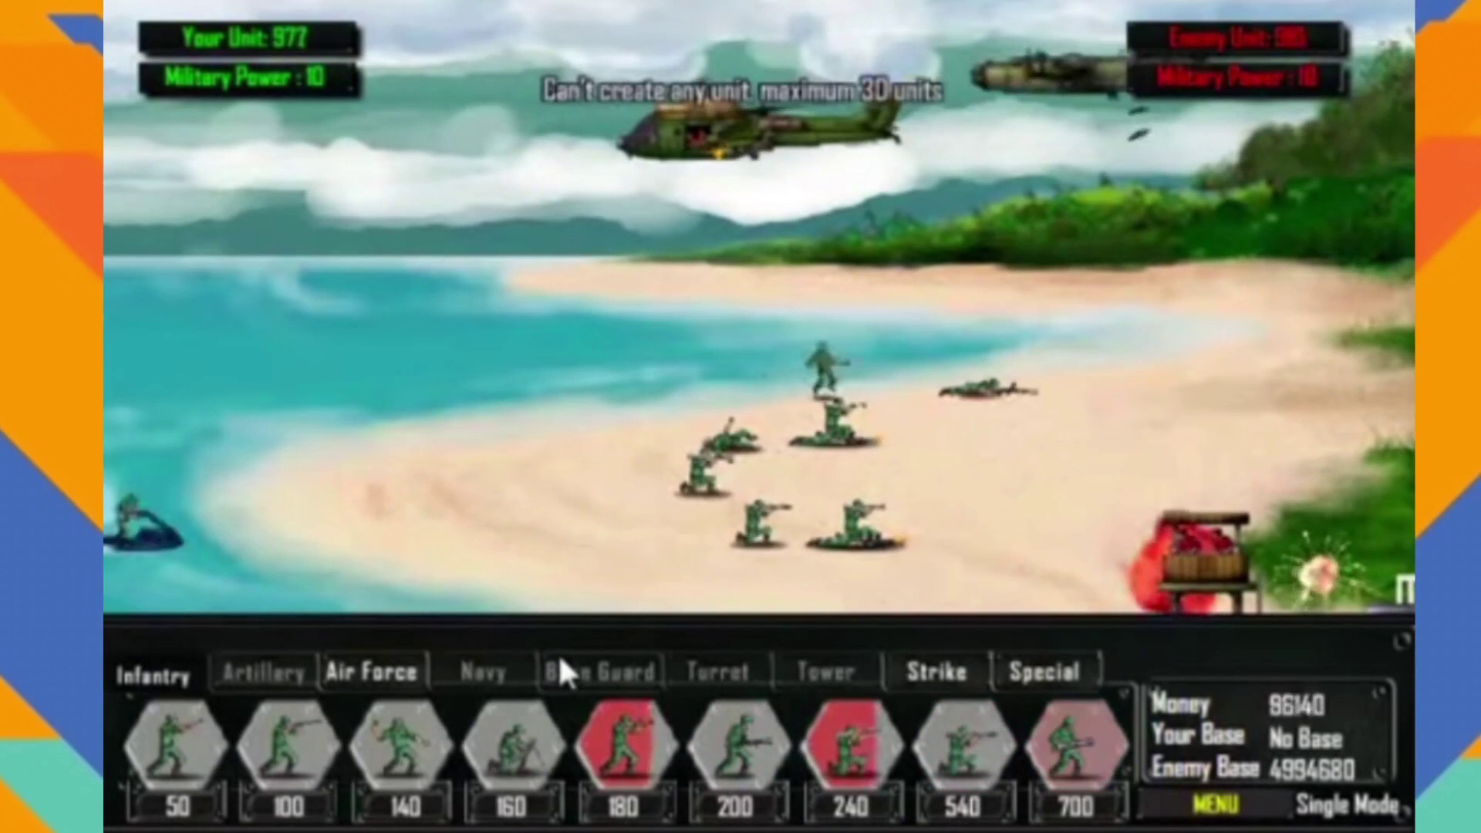
- Play battle-gear-2, deploying the 700 infantry and 10000 Air Force units
{"action": "left_click", "coordinate": [1009, 784]}
{"action": "left_click", "coordinate": [748, 767]}
{"action": "left_click", "coordinate": [1111, 698]}
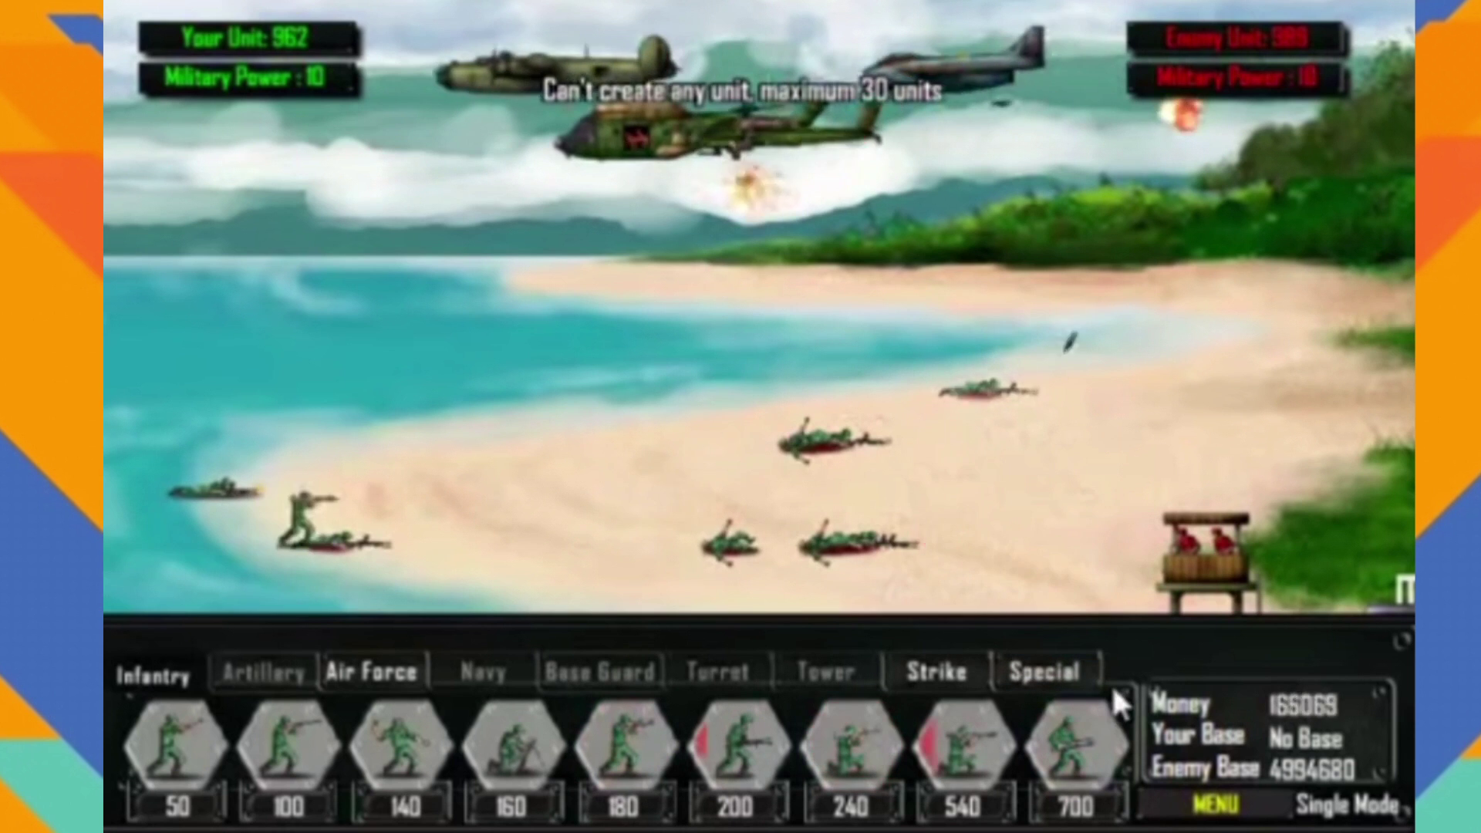
{"action": "left_click", "coordinate": [420, 676]}
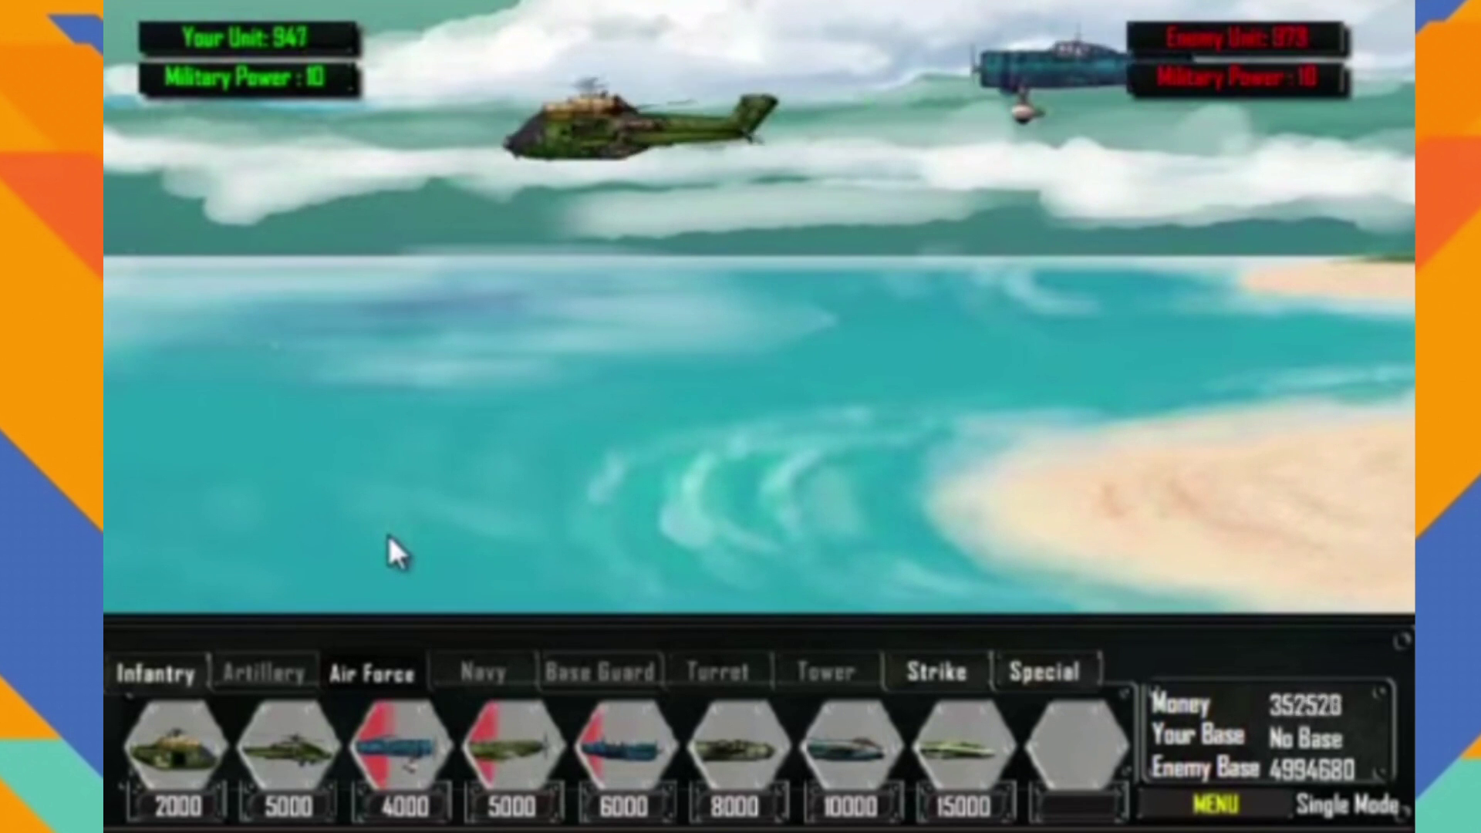
{"action": "left_click", "coordinate": [856, 752]}
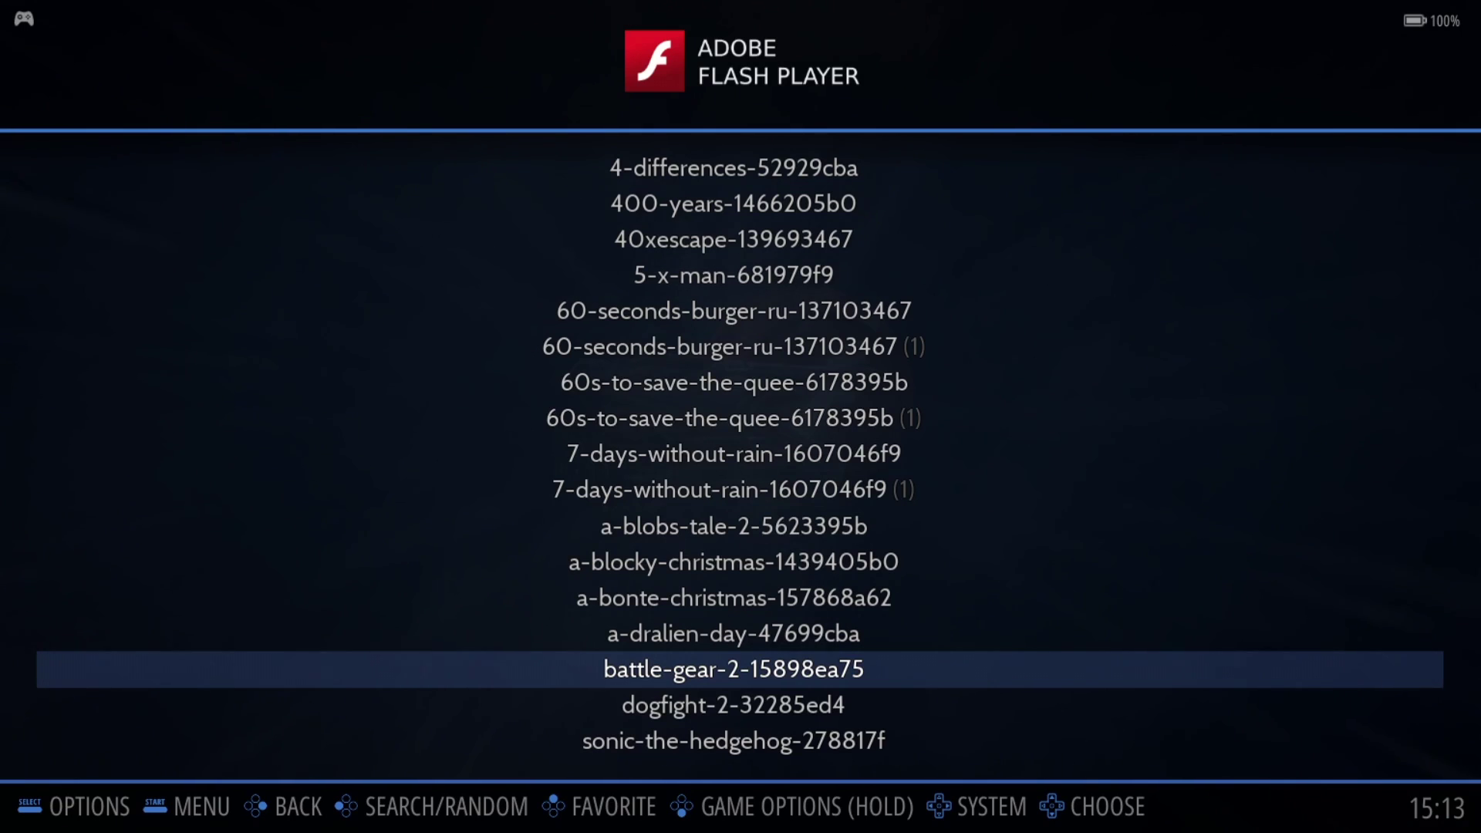
- Open Create Padtokey Profile from the Flash system's Advanced System Options
{"action": "key", "text": "F2"}
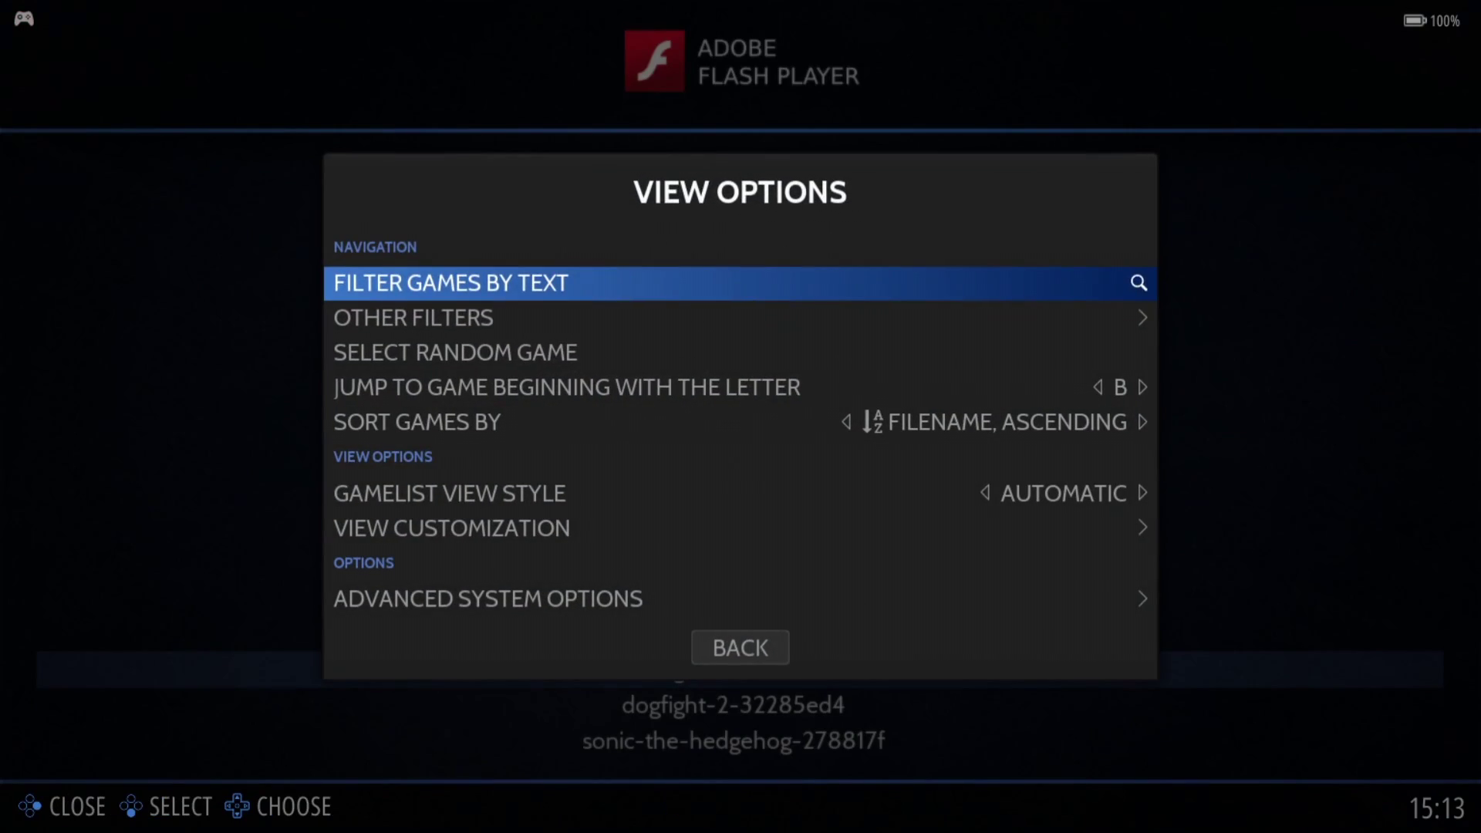
{"action": "key", "text": "Up"}
{"action": "key", "text": "Return"}
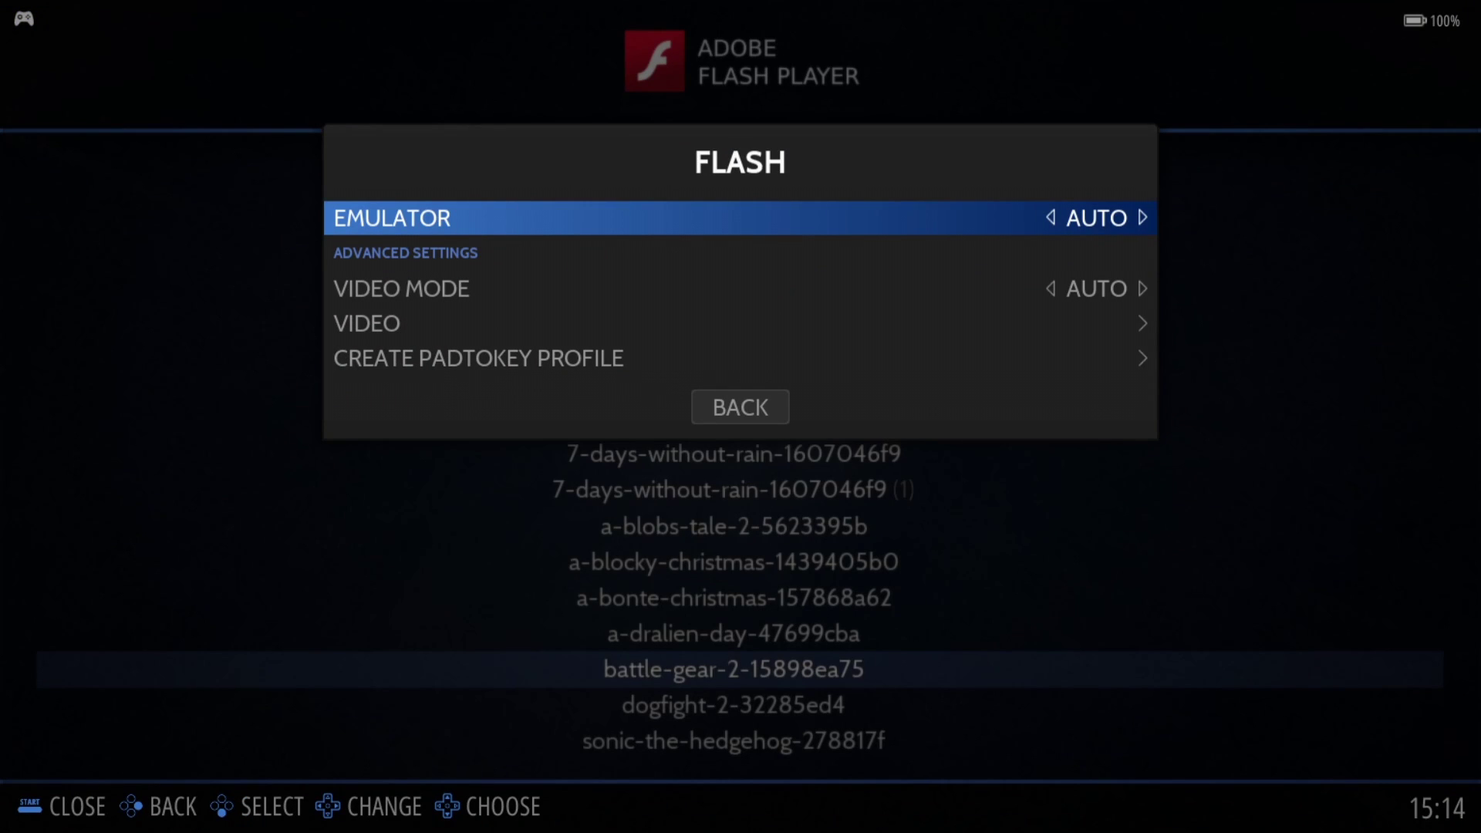
{"action": "key", "text": "Down"}
{"action": "key", "text": "Down"}
{"action": "key", "text": "Down"}
{"action": "key", "text": "Return"}
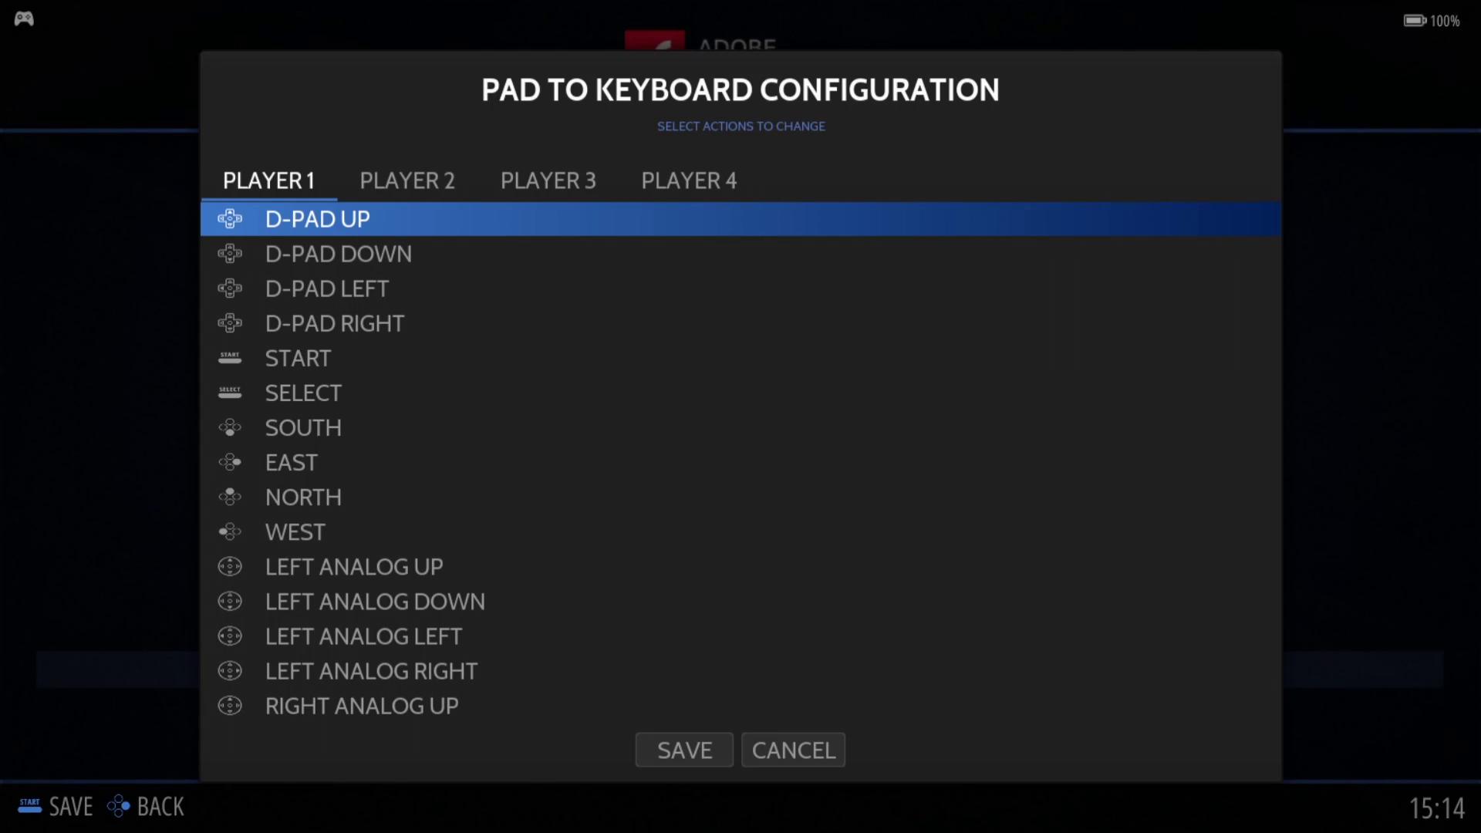
- Map the pad's D-PAD UP to the E key
{"action": "key", "text": "Down"}
{"action": "key", "text": "Up"}
{"action": "key", "text": "Return"}
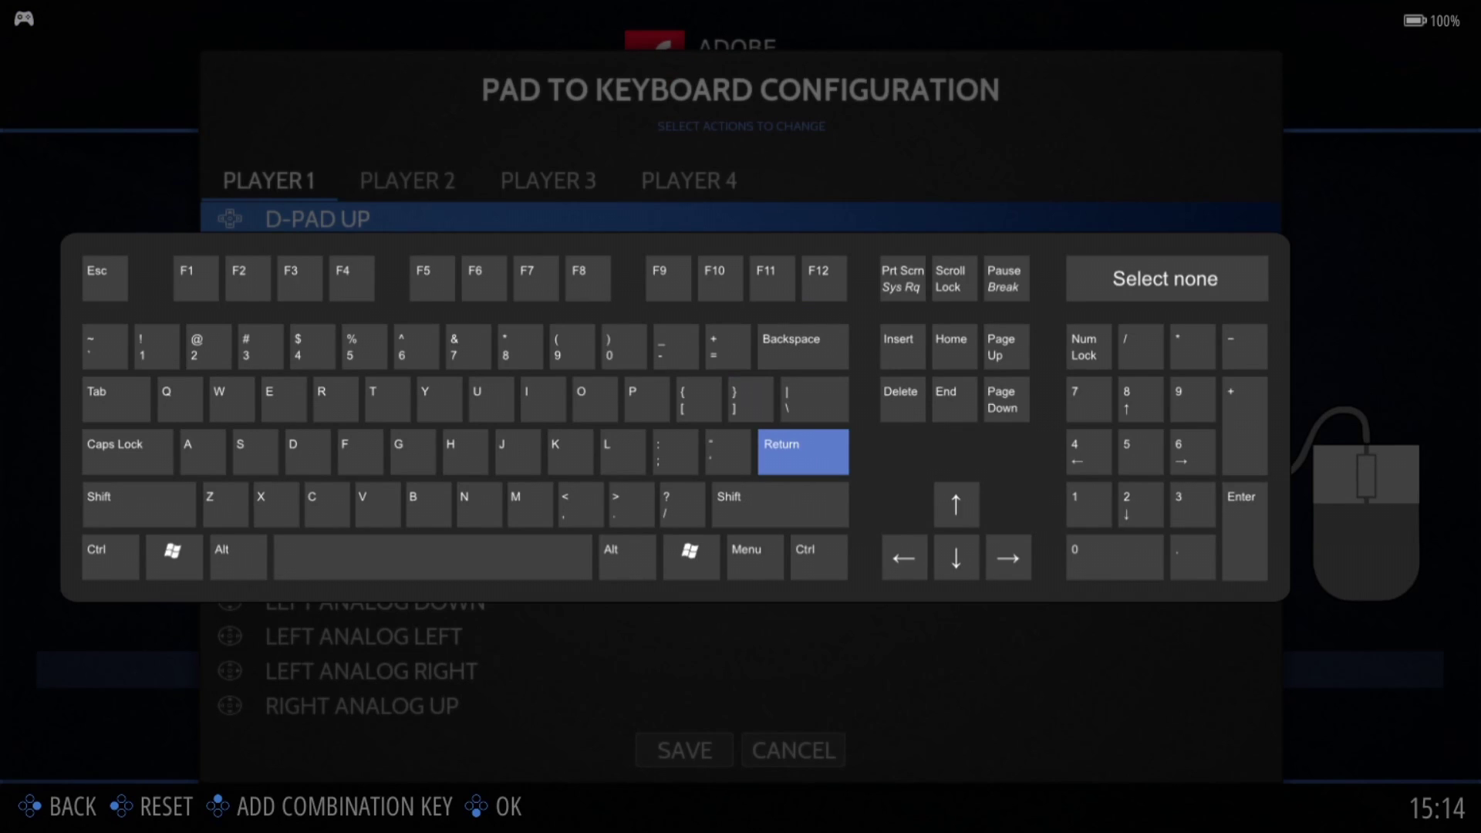
{"action": "key", "text": "Left"}
{"action": "key", "text": "Left"}
{"action": "key", "text": "Left"}
{"action": "key", "text": "Left"}
{"action": "key", "text": "Left"}
{"action": "key", "text": "Left"}
{"action": "key", "text": "Left"}
{"action": "key", "text": "Left"}
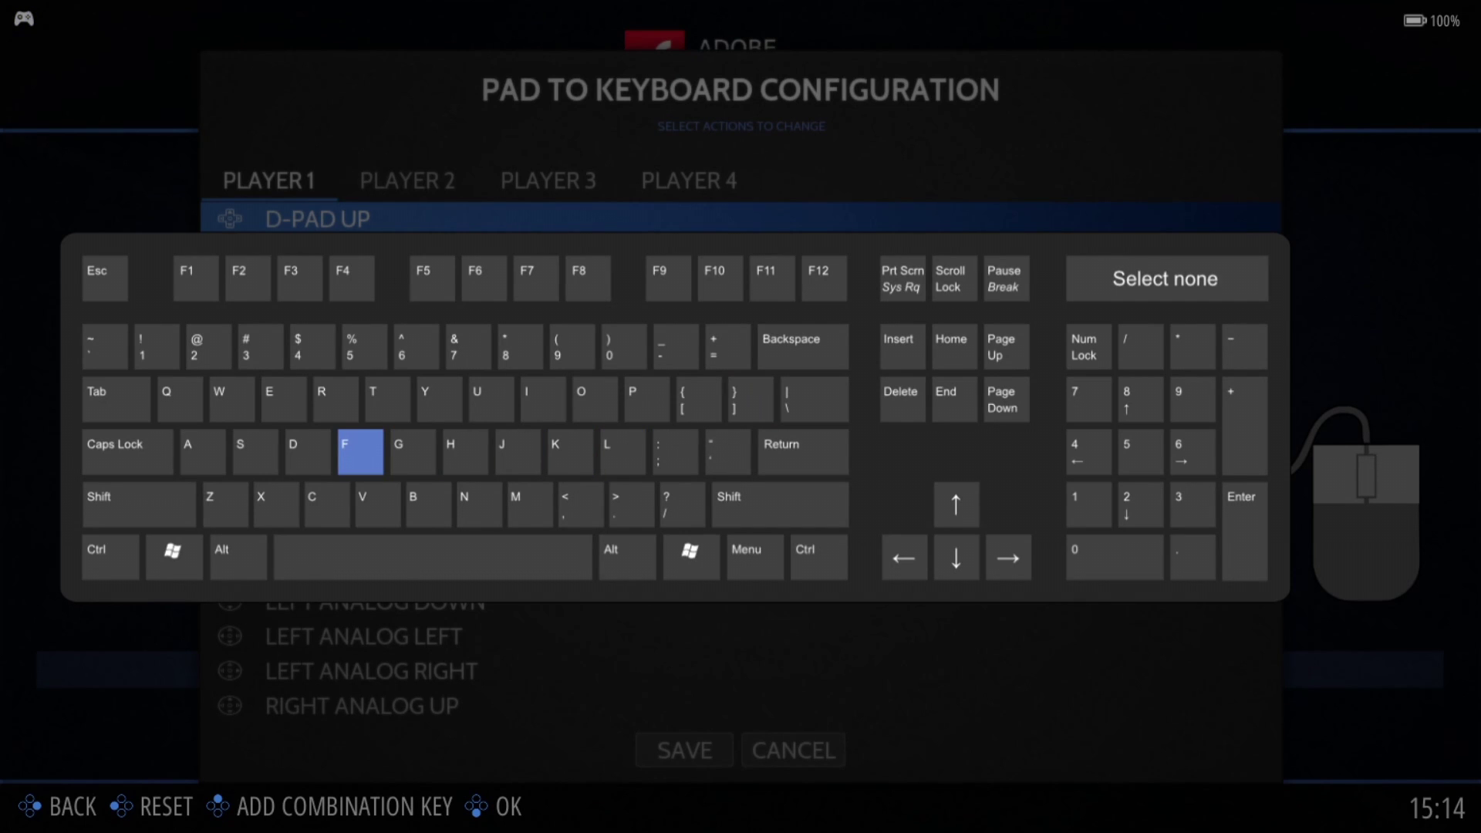
{"action": "key", "text": "Up"}
{"action": "key", "text": "Left"}
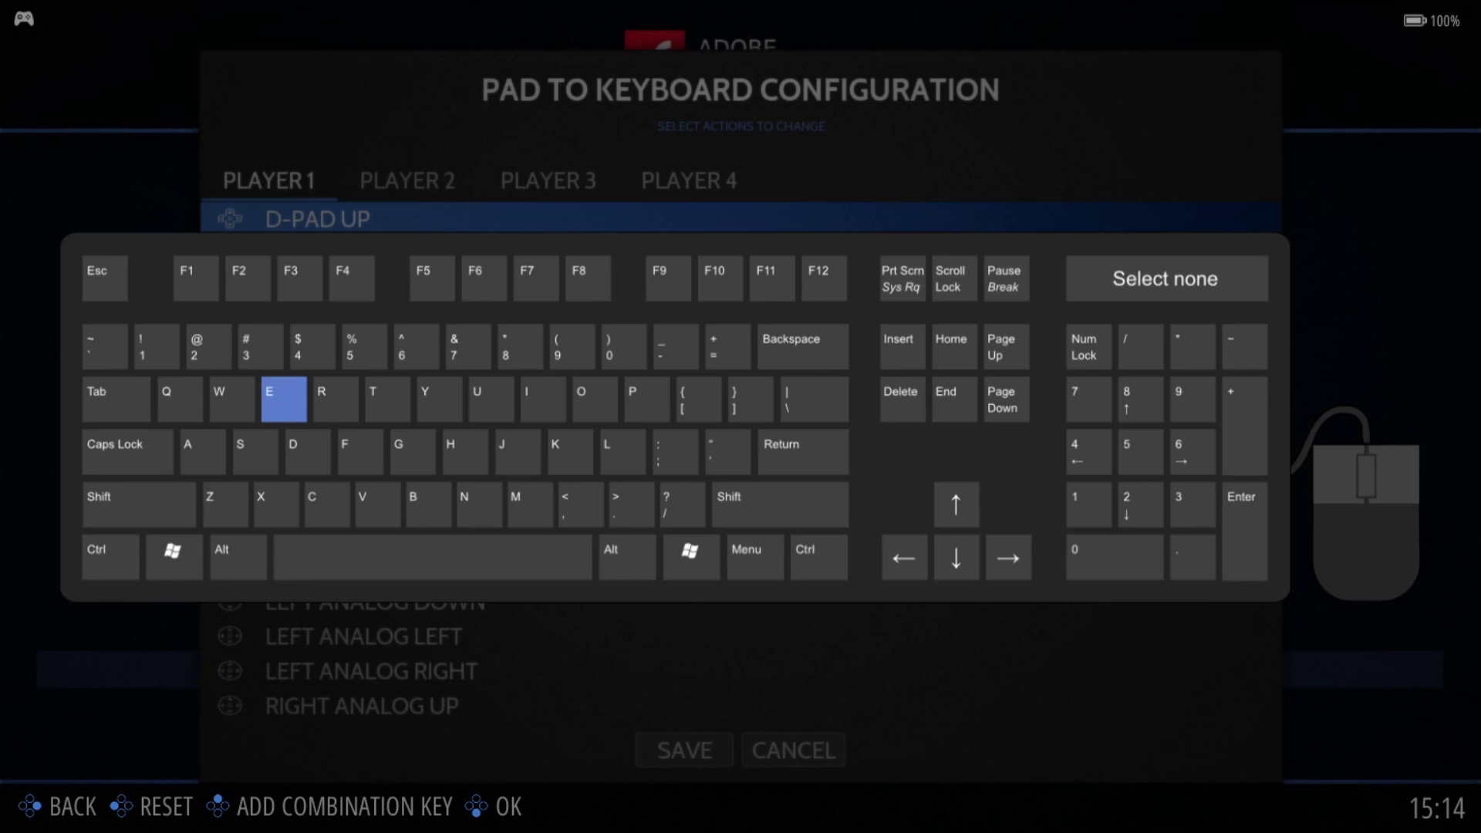
{"action": "key", "text": "Return"}
- Map D-PAD DOWN to the M key, then save the profile and confirm
{"action": "key", "text": "Down"}
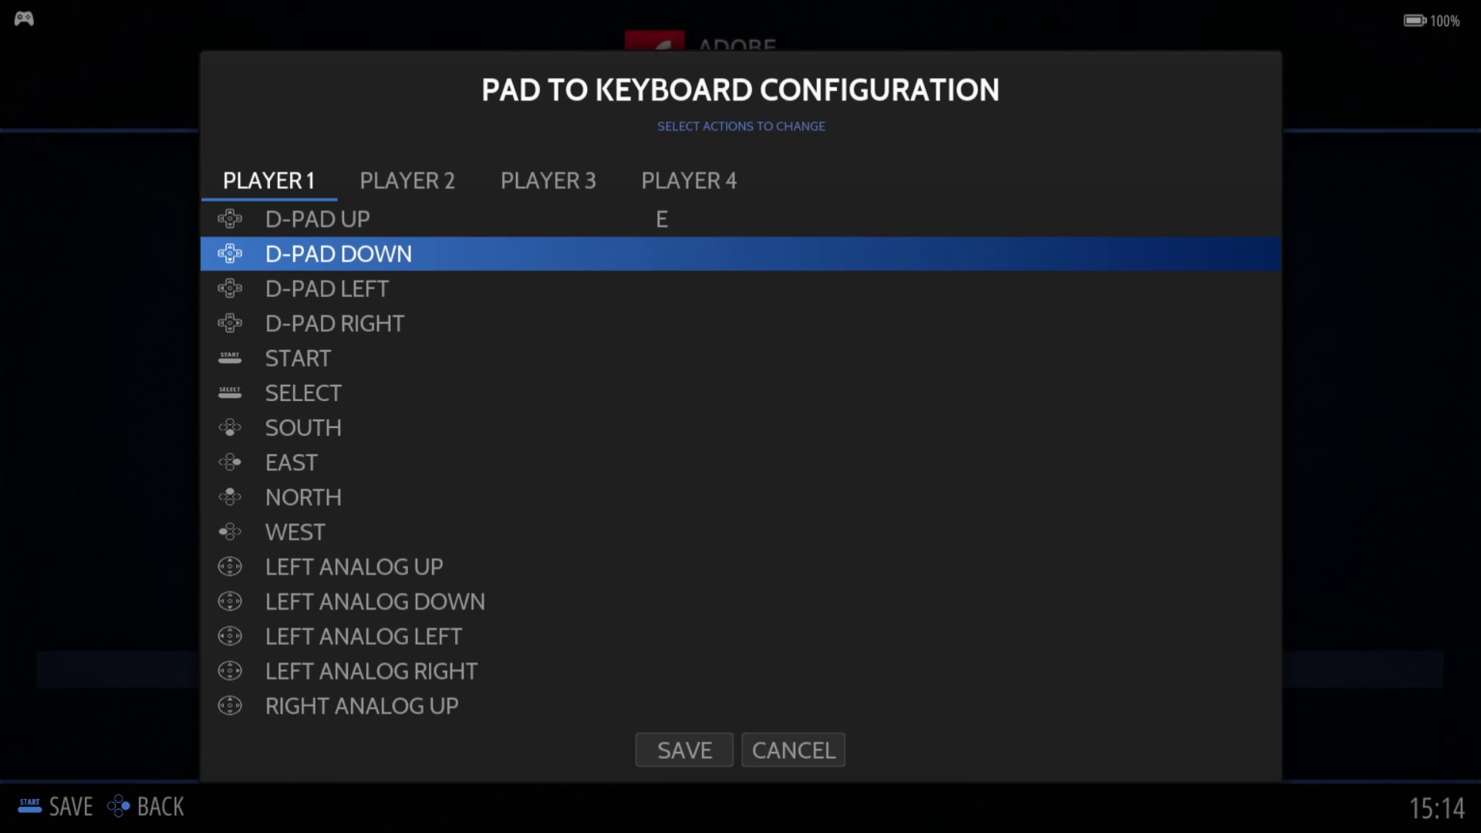
{"action": "key", "text": "Return"}
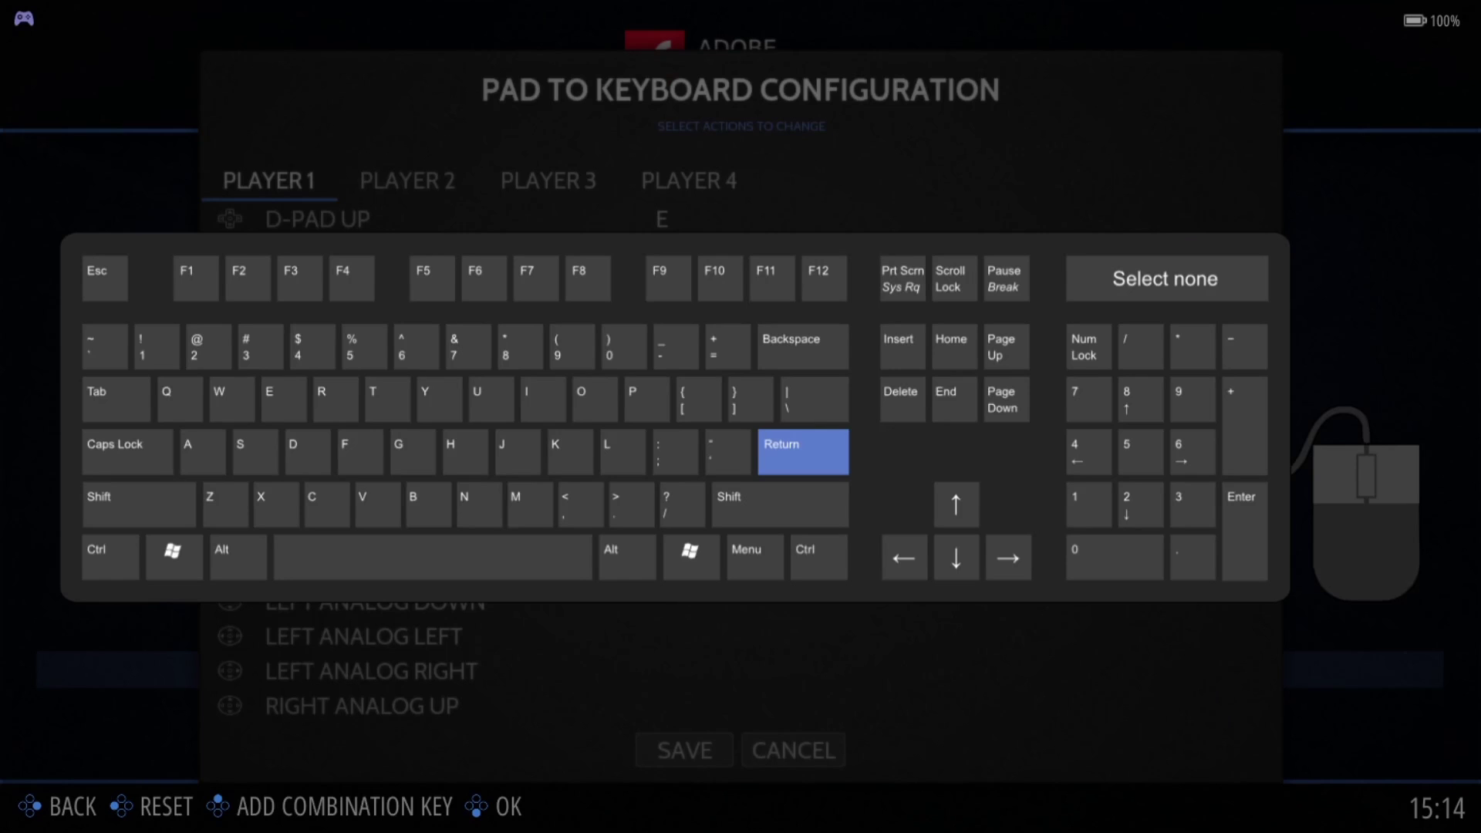
{"action": "key", "text": "Left"}
{"action": "key", "text": "Left"}
{"action": "key", "text": "Left"}
{"action": "key", "text": "Left"}
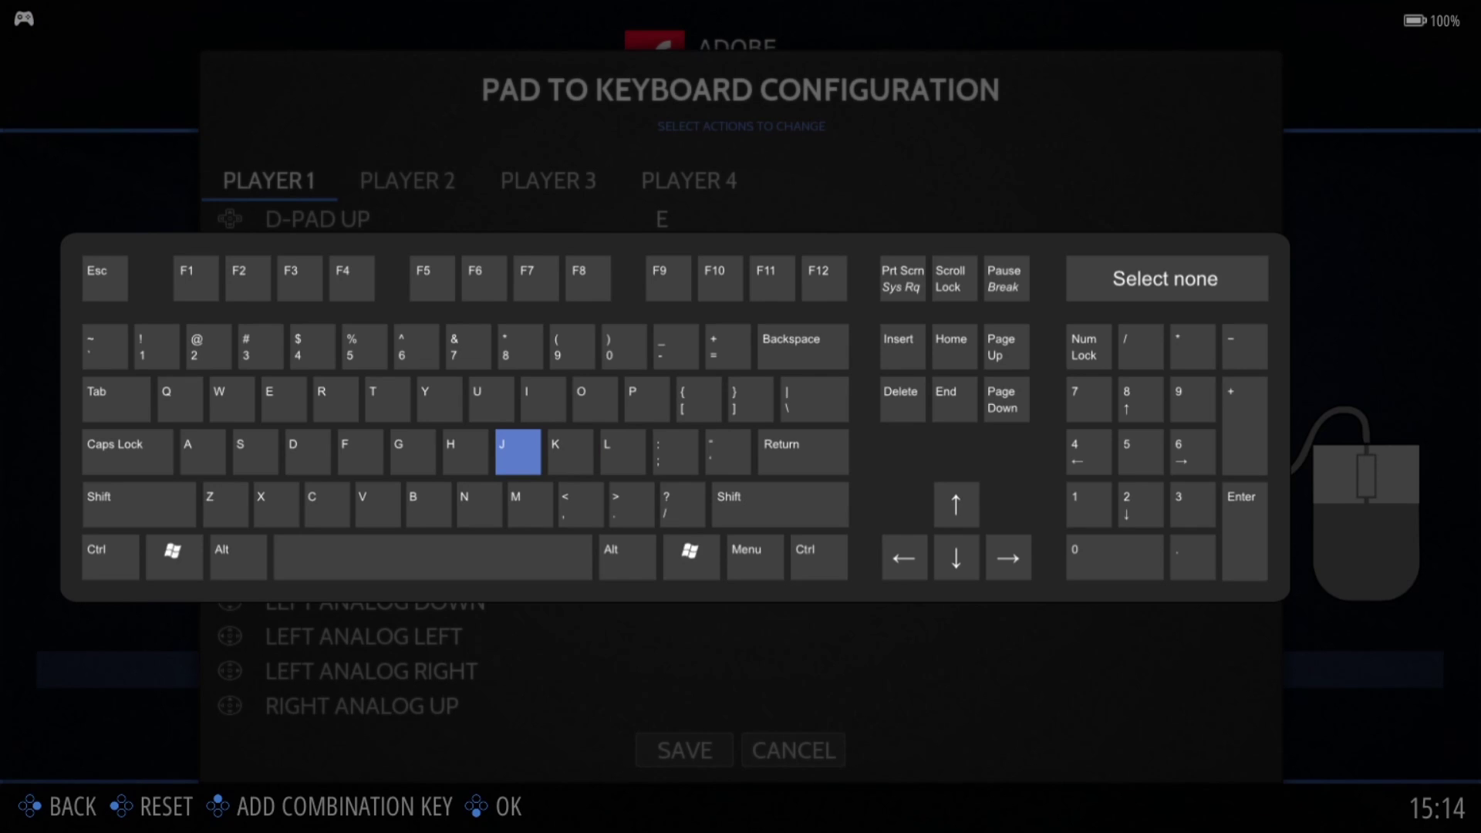
{"action": "key", "text": "Down"}
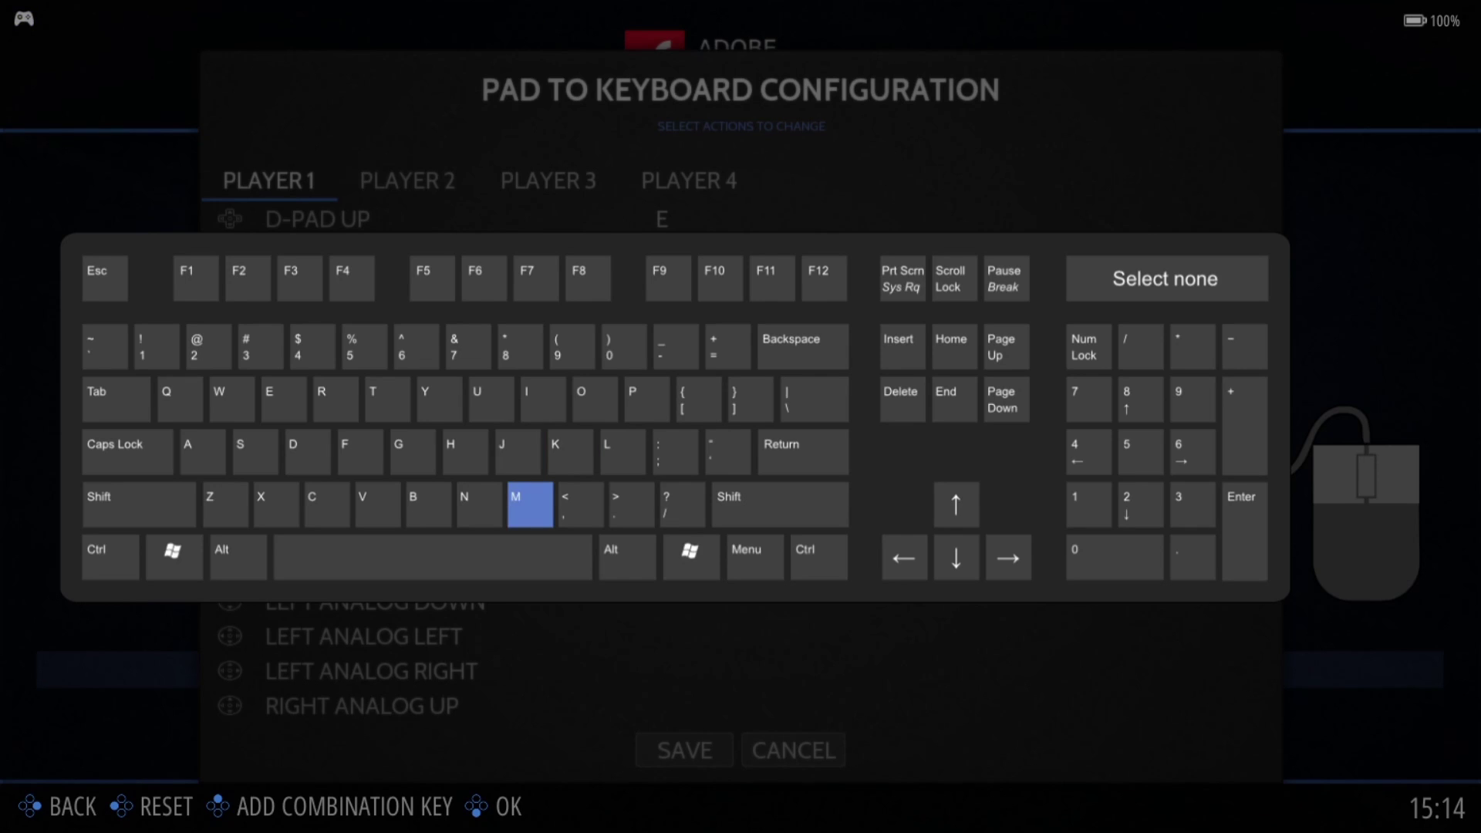
{"action": "key", "text": "Return"}
{"action": "key", "text": "Up"}
{"action": "key", "text": "Up"}
{"action": "key", "text": "Escape"}
{"action": "key", "text": "Return"}
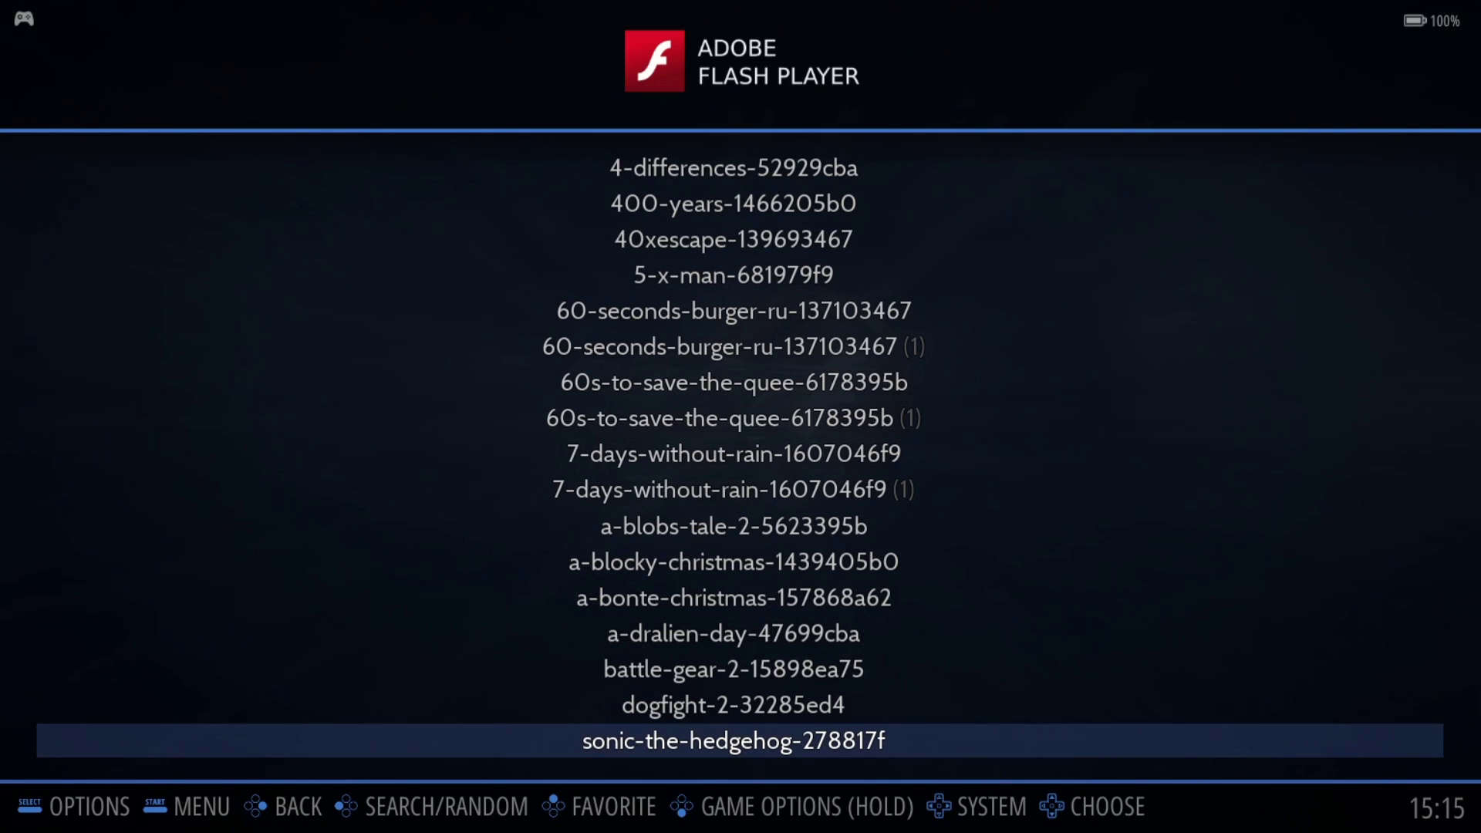
{"action": "key", "text": "Up"}
{"action": "key", "text": "Down"}
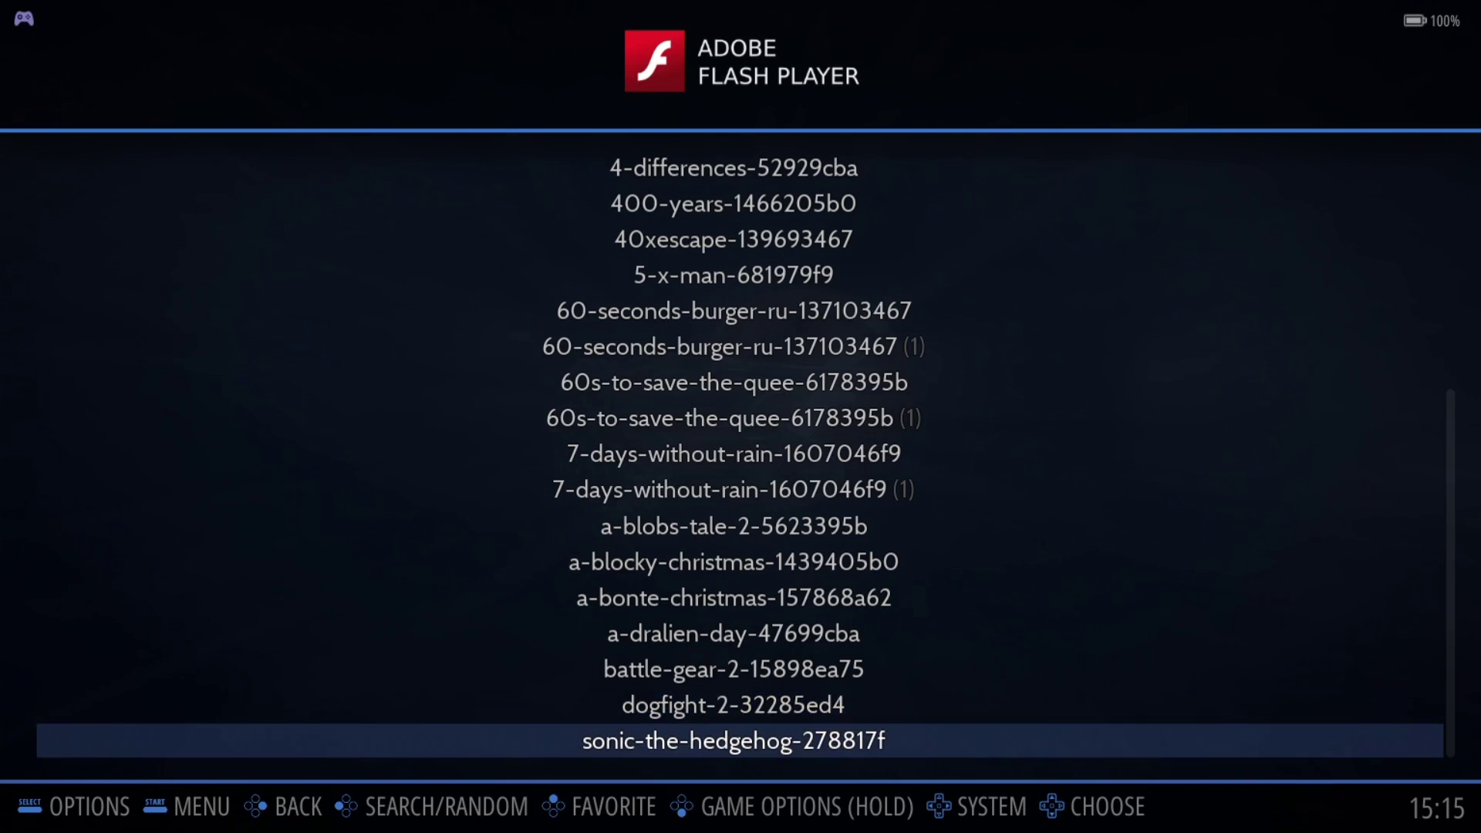
{"action": "key", "text": "Return"}
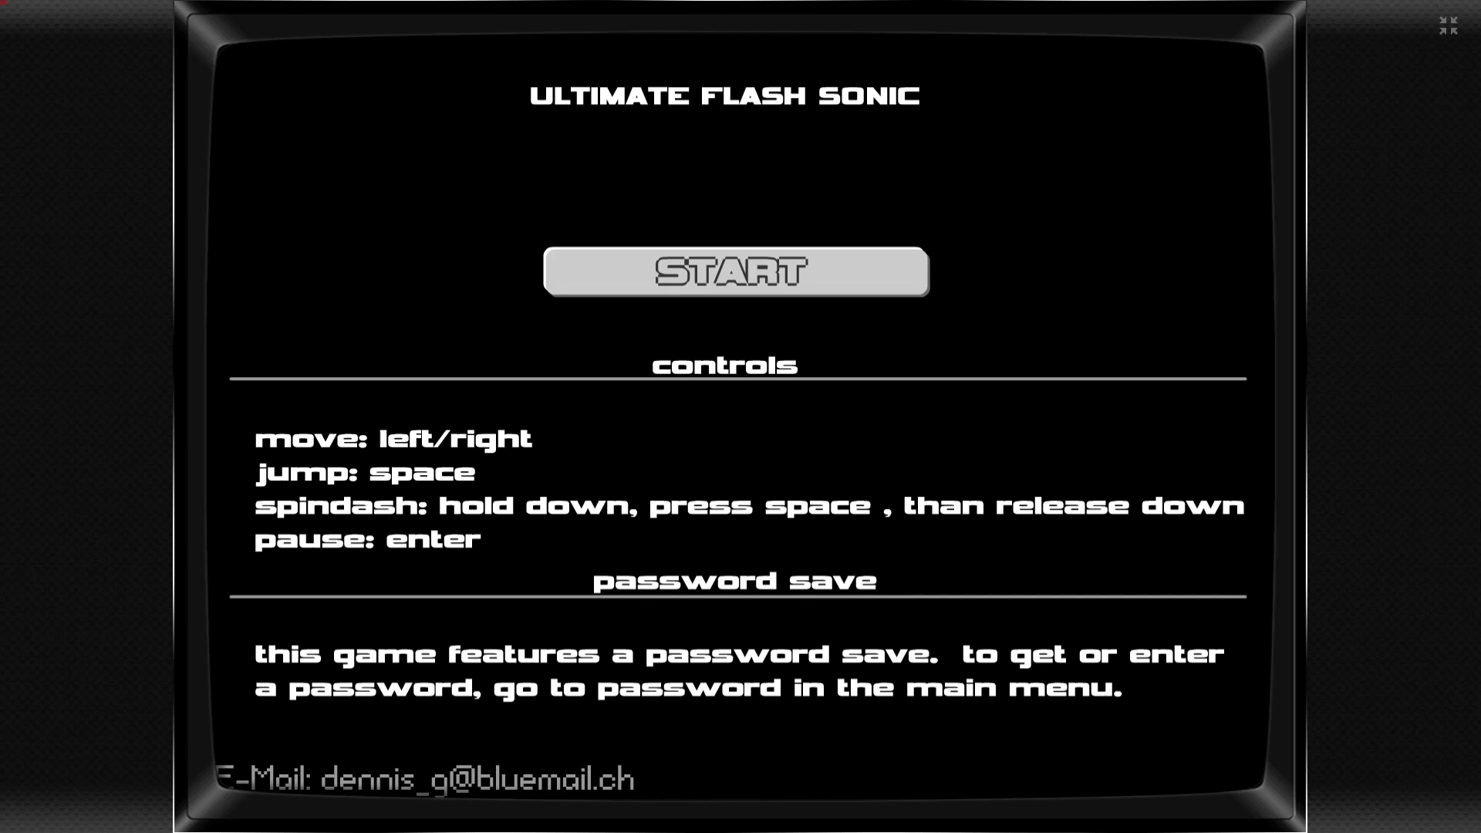
{"action": "key", "text": "Escape"}
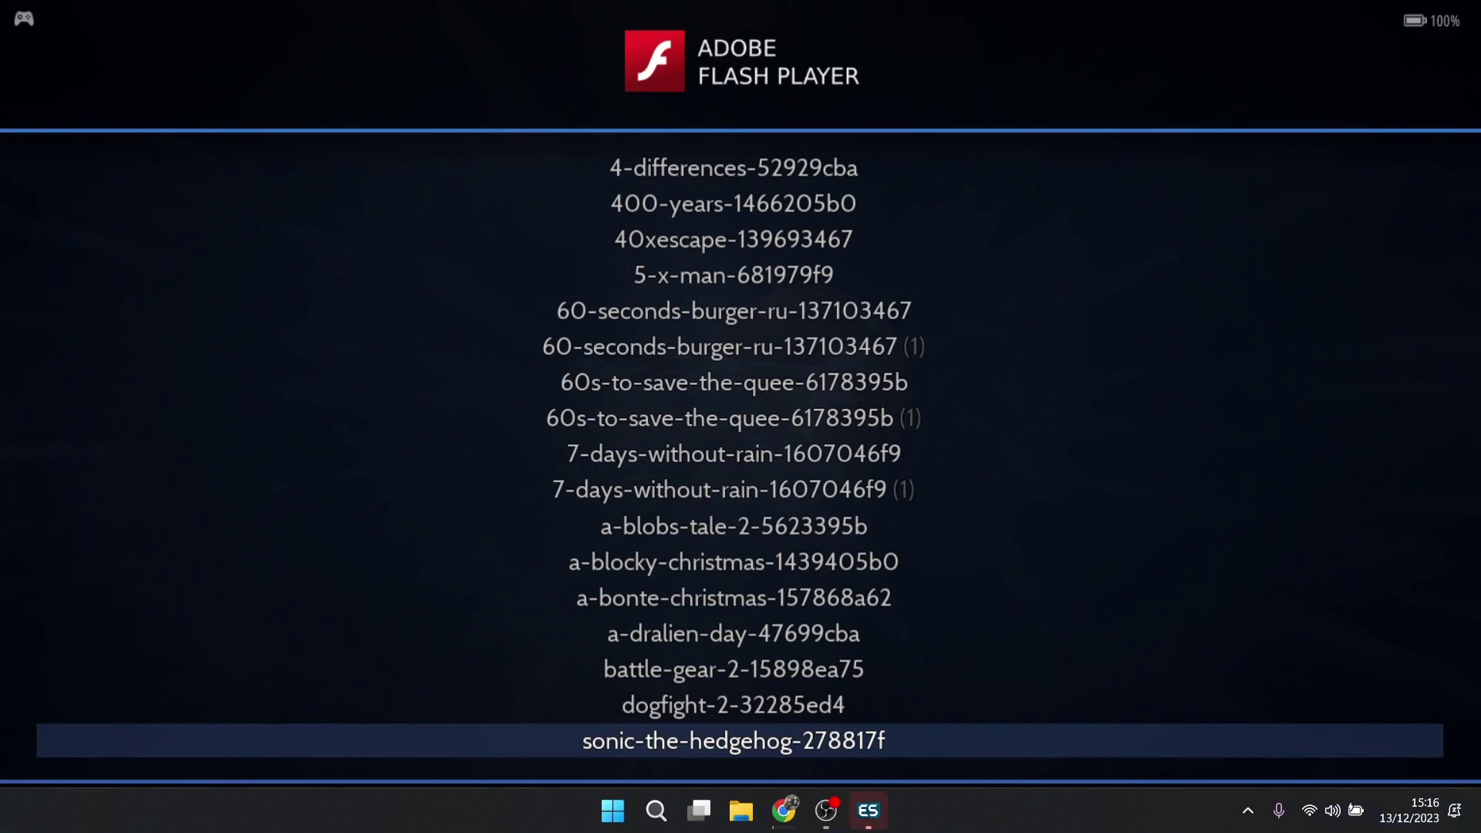
{"action": "key", "text": "F1"}
- Open the pad-to-keyboard profile editor from the Flash advanced system settings
{"action": "key", "text": "Up"}
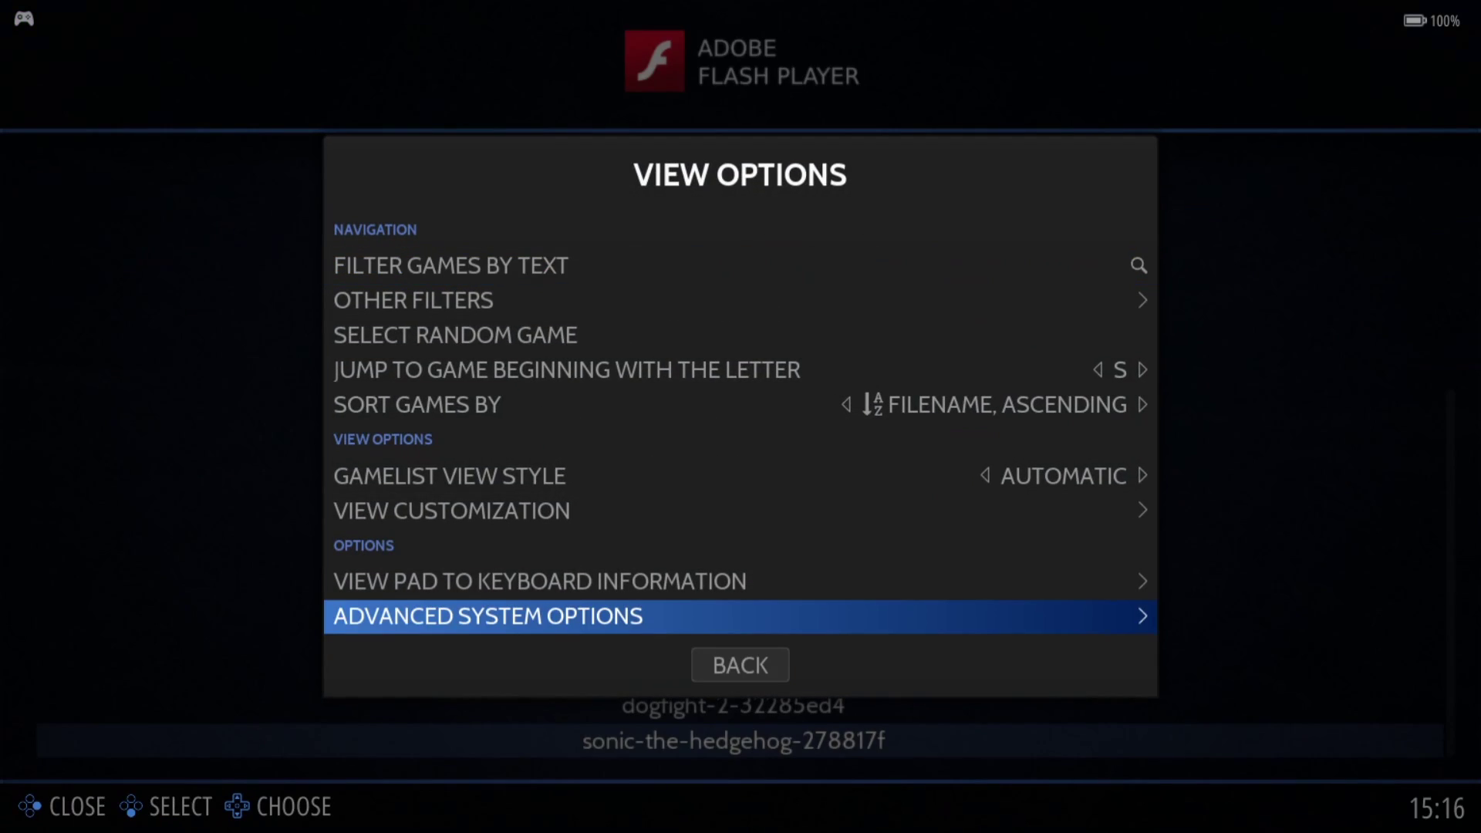
{"action": "key", "text": "Return"}
{"action": "key", "text": "Up"}
{"action": "key", "text": "Up"}
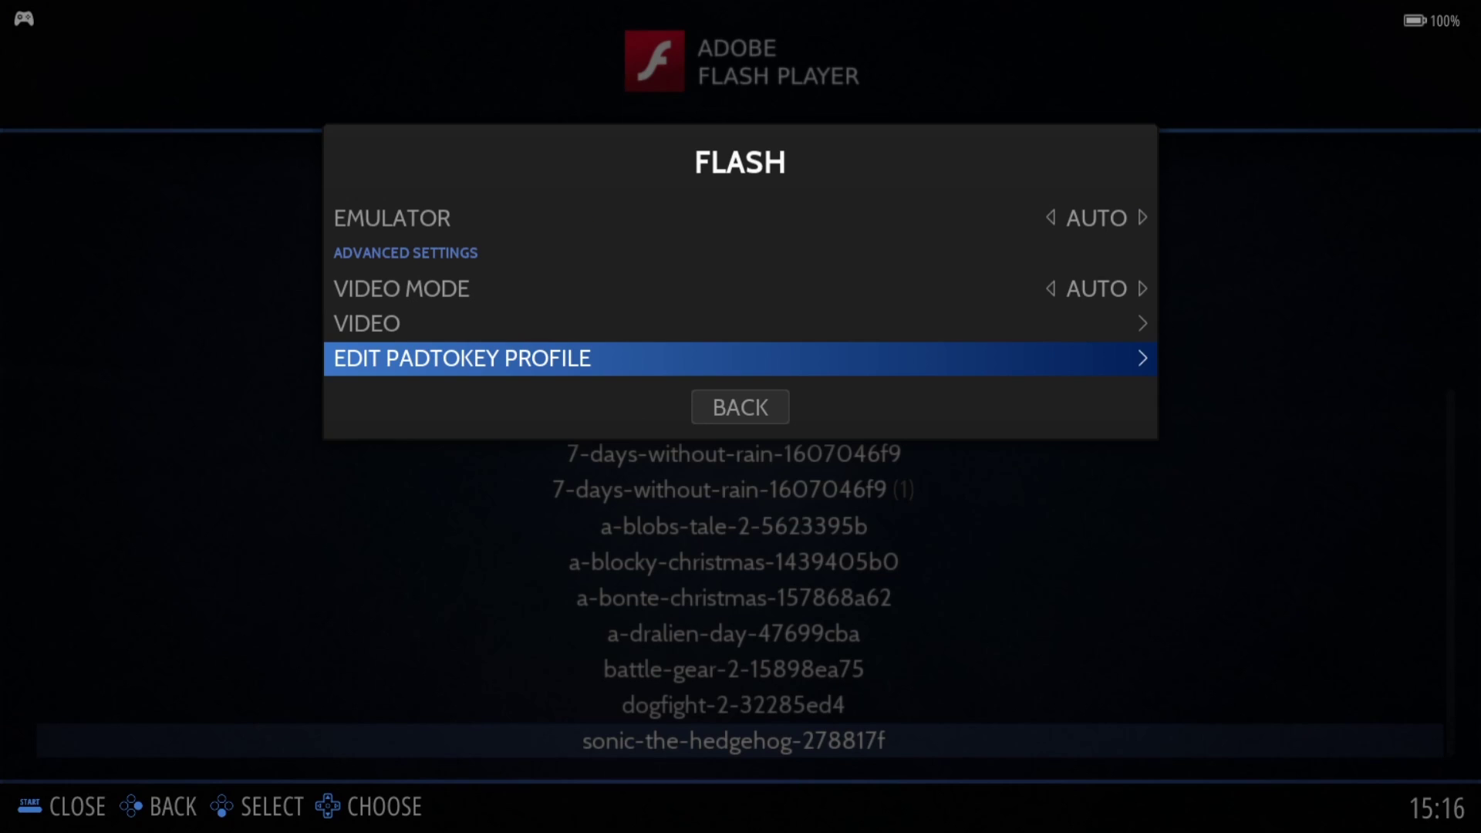
{"action": "key", "text": "Return"}
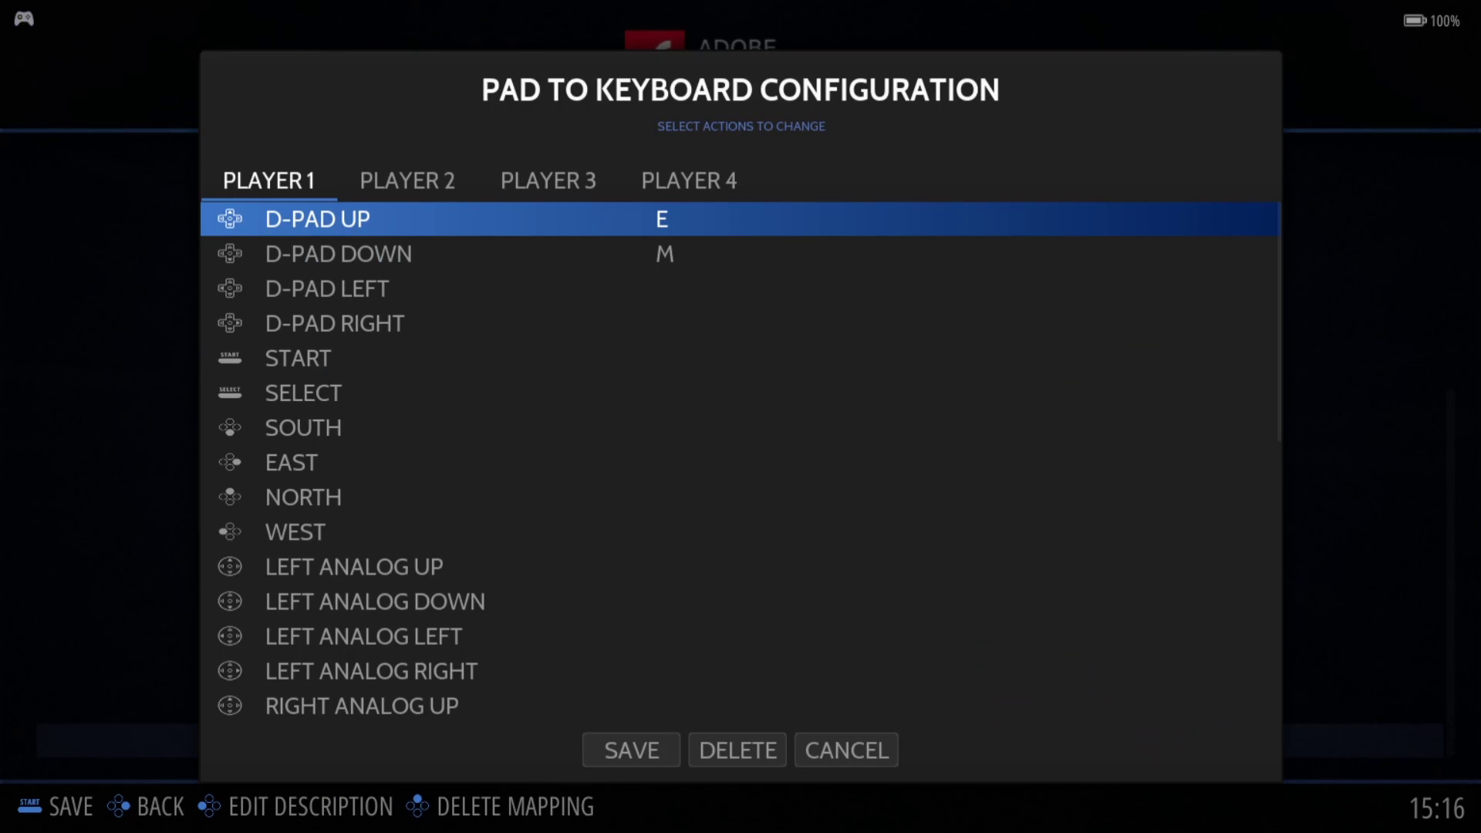
- Map D-pad left to the left arrow key and D-pad right to the right arrow key
{"action": "key", "text": "Down"}
{"action": "key", "text": "Down"}
{"action": "key", "text": "Return"}
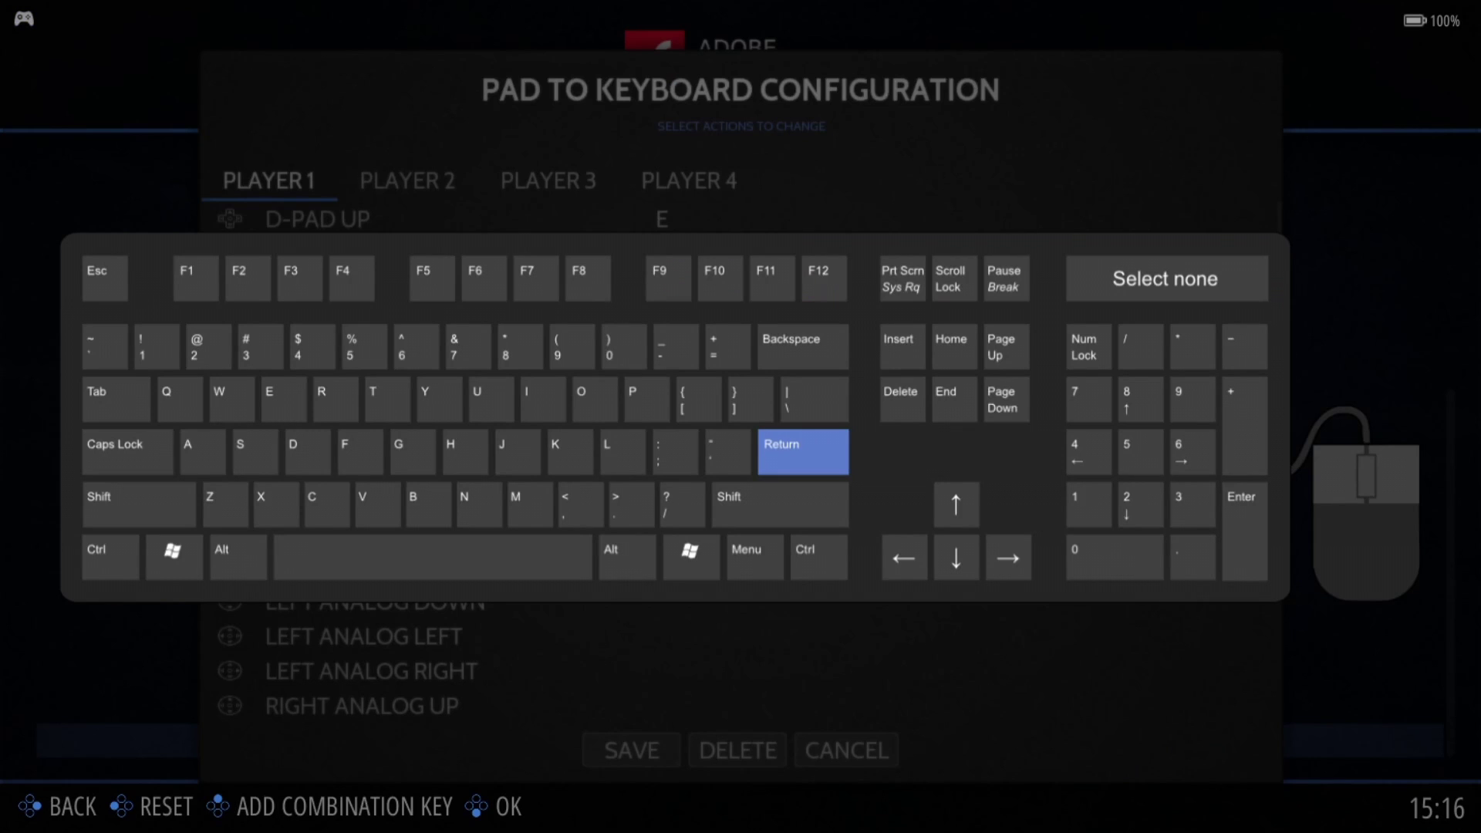
{"action": "key", "text": "Down"}
{"action": "key", "text": "Down"}
{"action": "key", "text": "Right"}
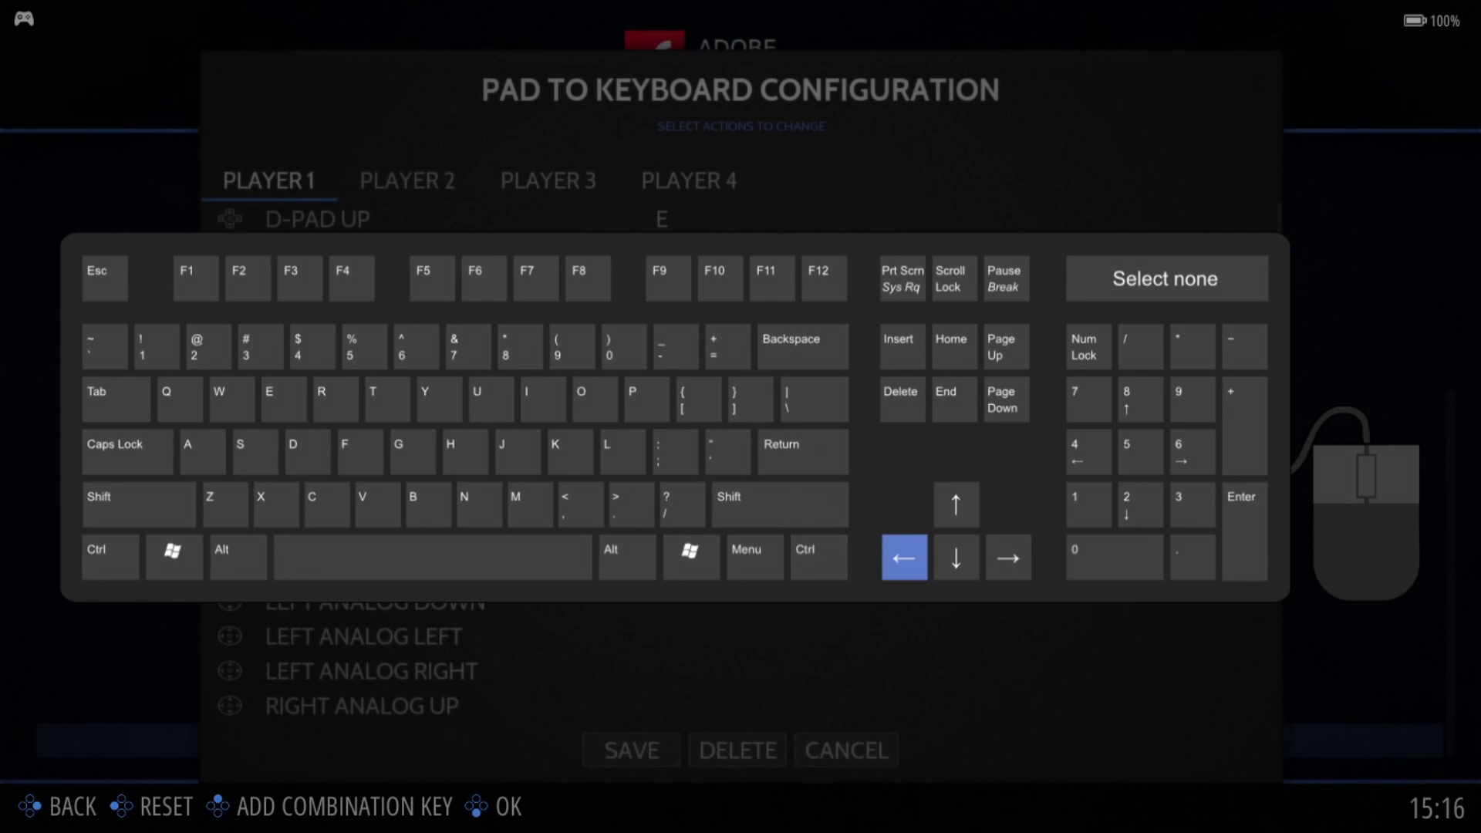
{"action": "key", "text": "Return"}
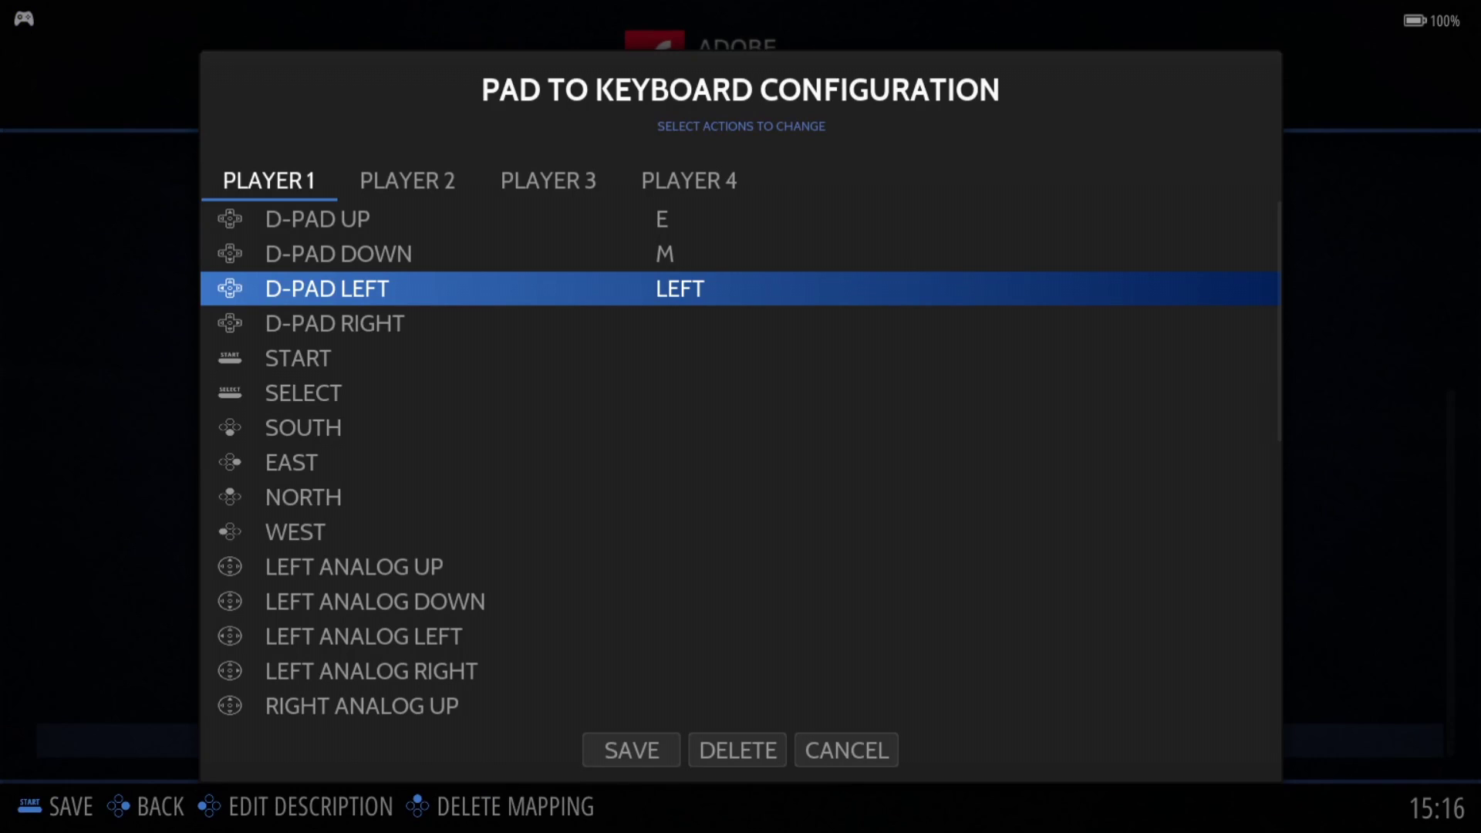
{"action": "key", "text": "Down"}
{"action": "key", "text": "Return"}
{"action": "key", "text": "Right"}
{"action": "key", "text": "Right"}
{"action": "key", "text": "Down"}
{"action": "key", "text": "Left"}
{"action": "key", "text": "Return"}
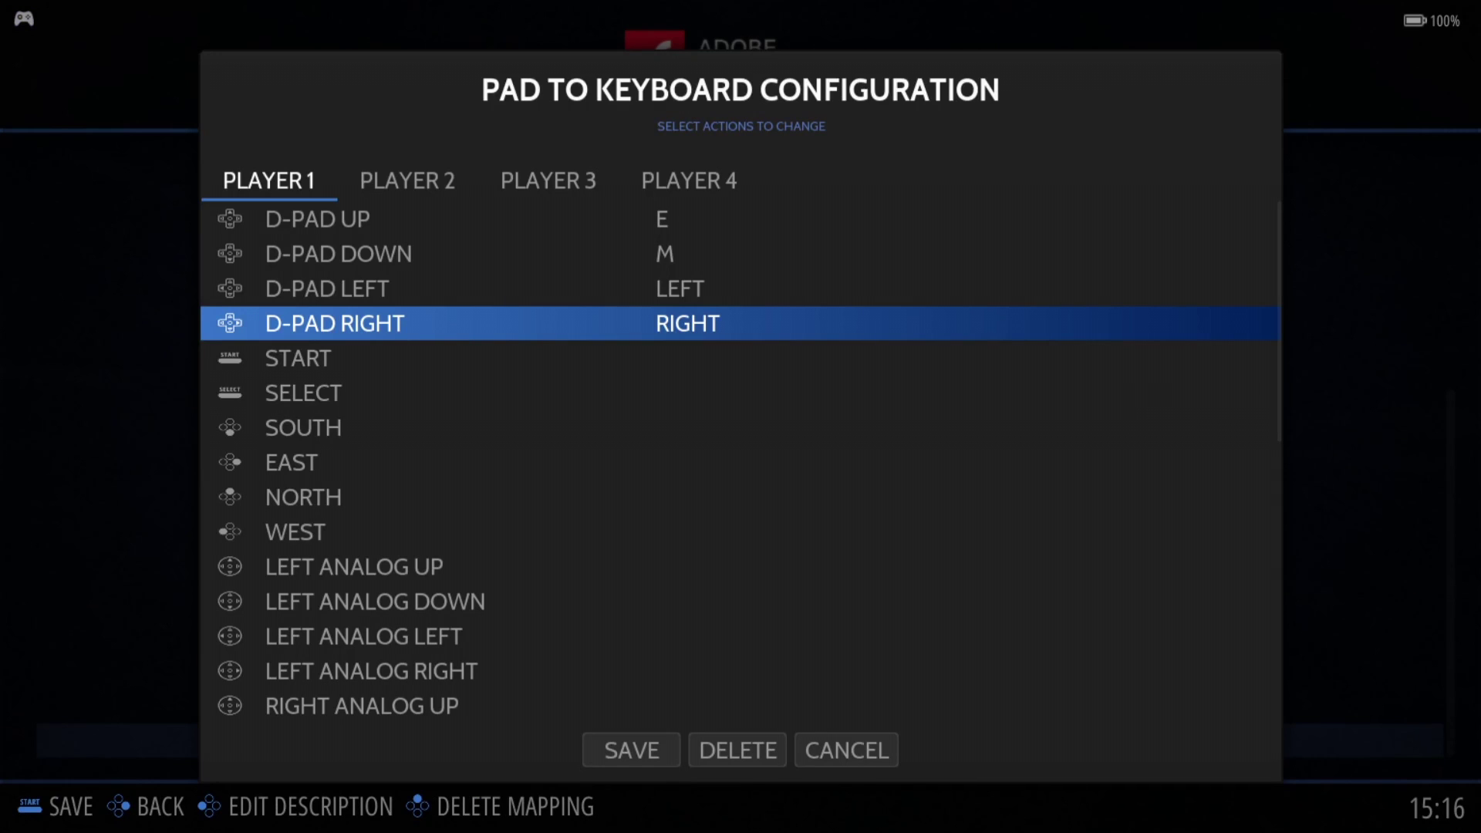
- Assign the Space bar to the SOUTH button
{"action": "key", "text": "Down"}
{"action": "key", "text": "Down"}
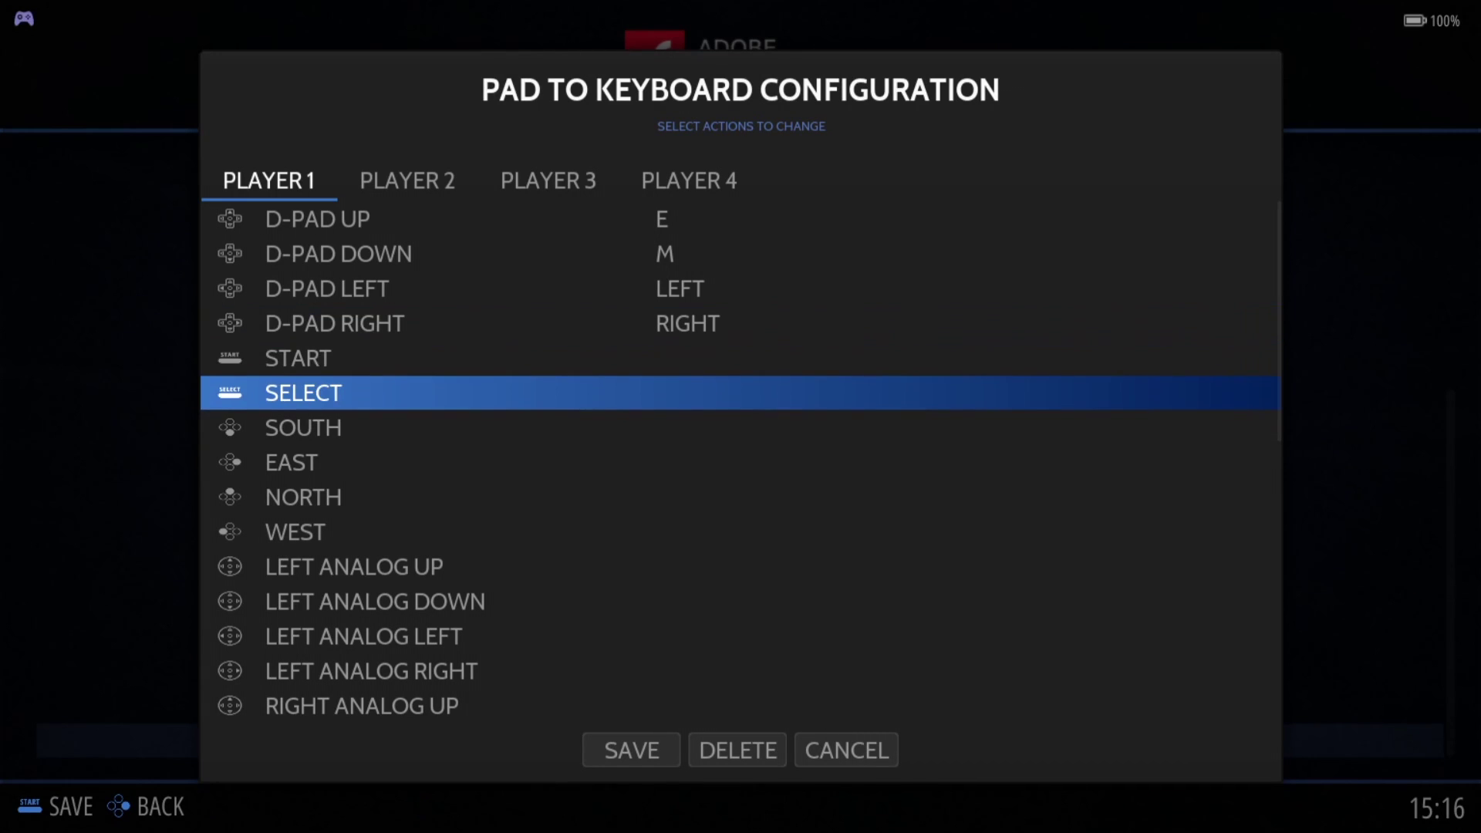
{"action": "key", "text": "Down"}
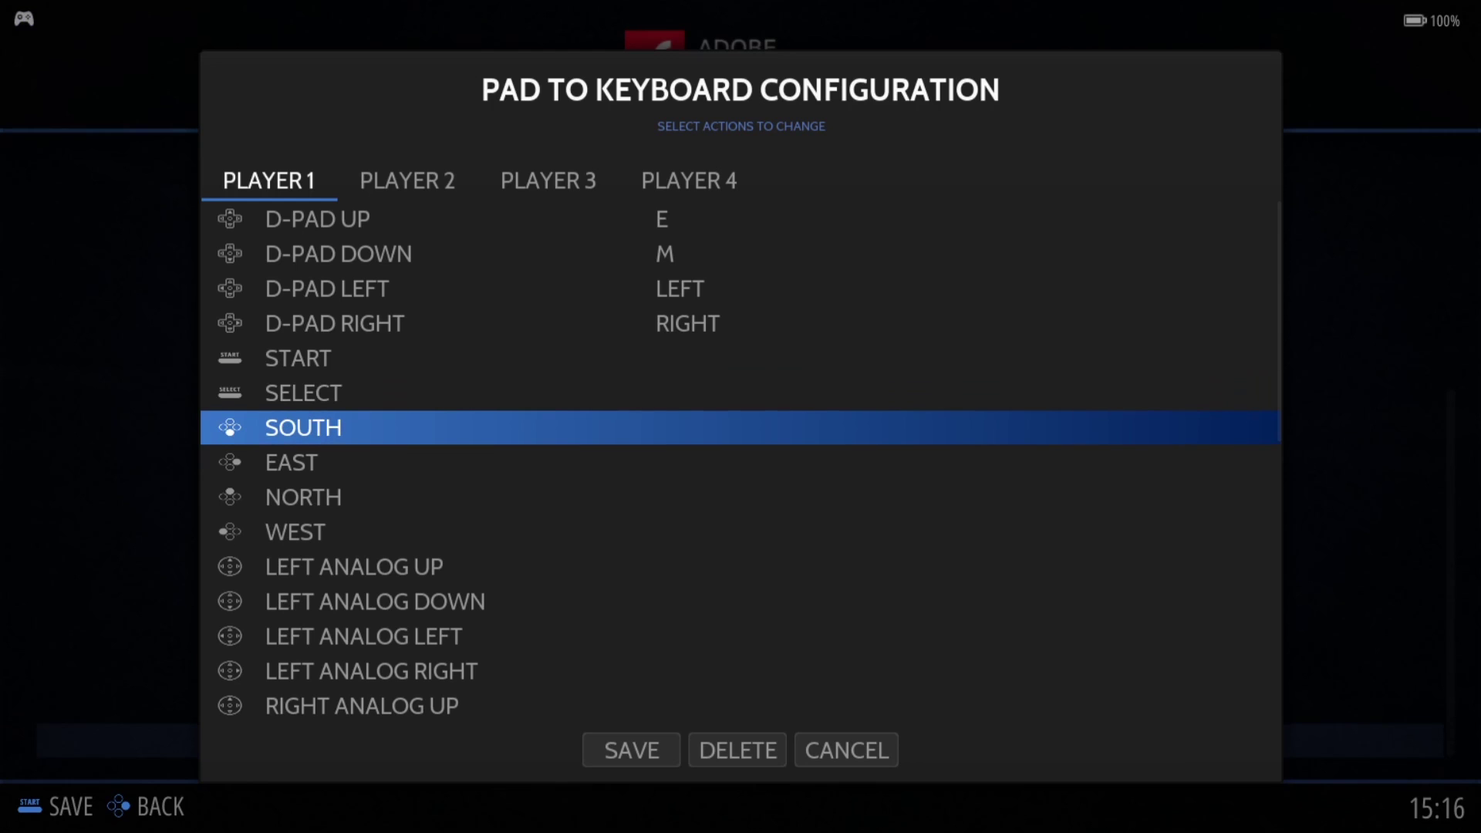
{"action": "key", "text": "Return"}
{"action": "key", "text": "Down"}
{"action": "key", "text": "Left"}
{"action": "key", "text": "Left"}
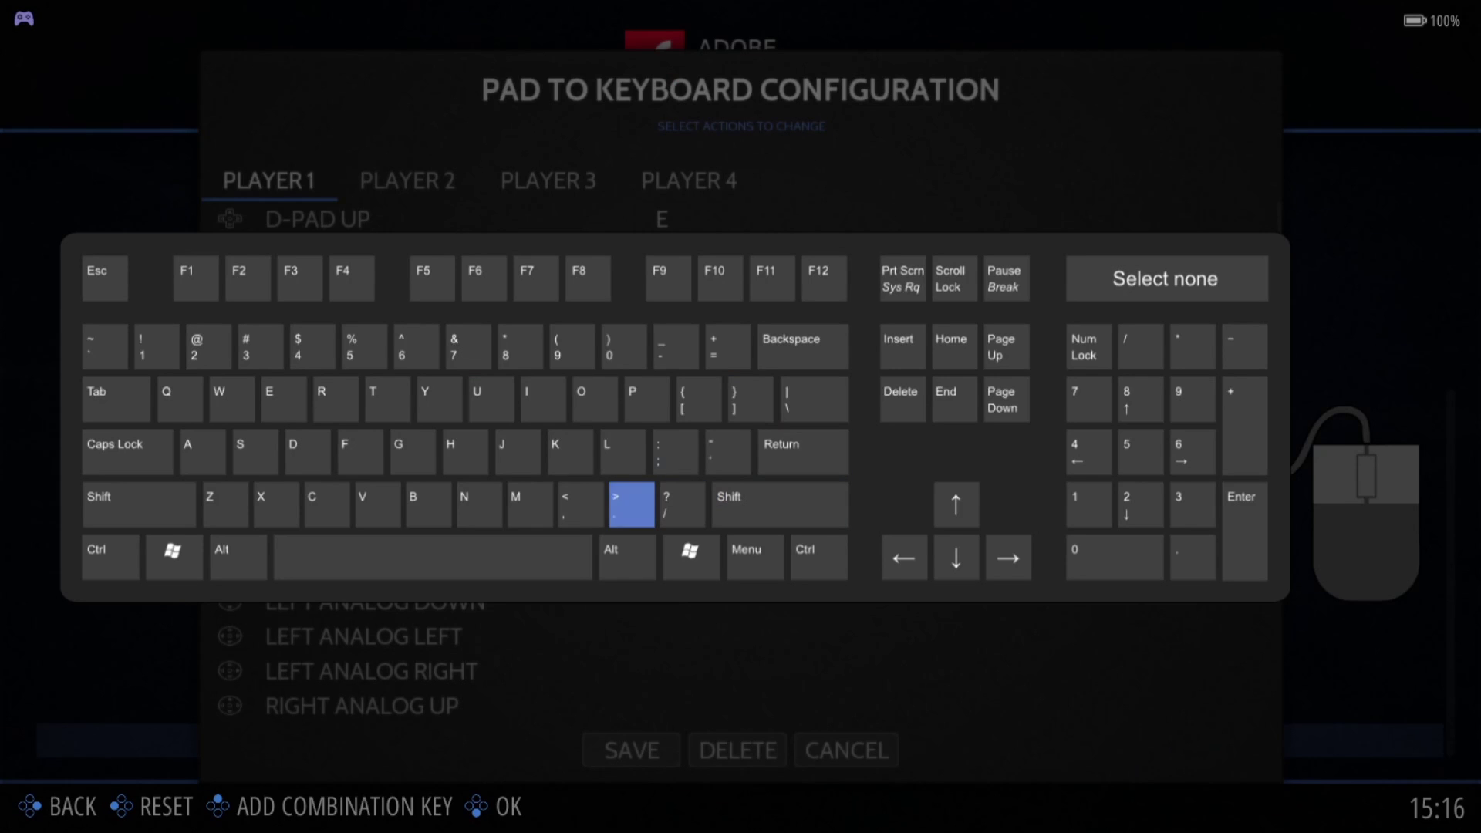
{"action": "key", "text": "Down"}
{"action": "key", "text": "Left"}
{"action": "key", "text": "Return"}
- Save the edited pad-to-keyboard profile and leave the Flash settings
{"action": "key", "text": "Up"}
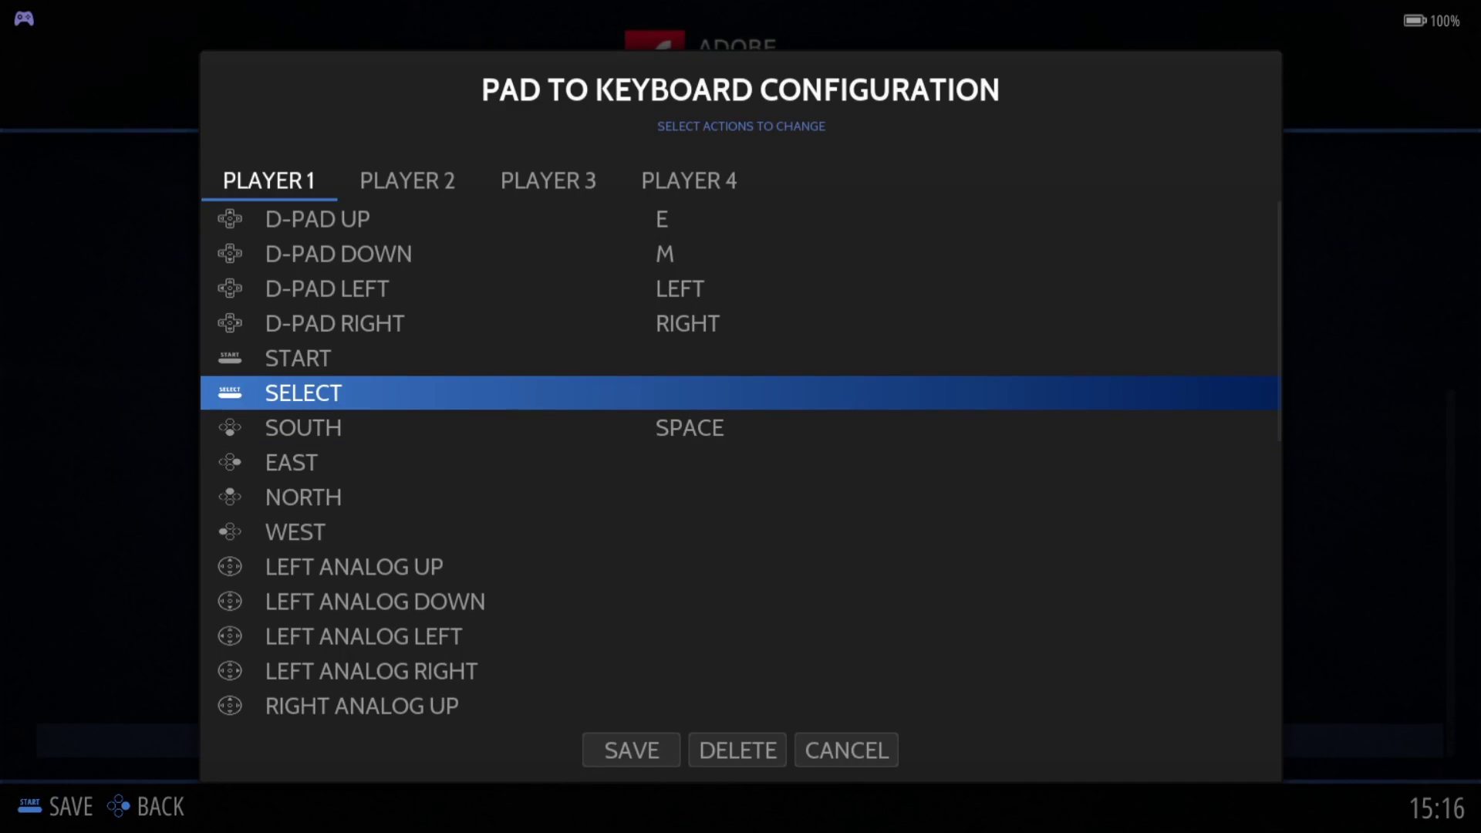
{"action": "key", "text": "Down"}
{"action": "key", "text": "Down"}
{"action": "key", "text": "Down"}
{"action": "key", "text": "Down"}
{"action": "key", "text": "Down"}
{"action": "key", "text": "Down"}
{"action": "key", "text": "Down"}
{"action": "key", "text": "Down"}
{"action": "key", "text": "Down"}
{"action": "key", "text": "Down"}
{"action": "key", "text": "Down"}
{"action": "key", "text": "Down"}
{"action": "key", "text": "Down"}
{"action": "key", "text": "Down"}
{"action": "key", "text": "Down"}
{"action": "key", "text": "Down"}
{"action": "key", "text": "Down"}
{"action": "key", "text": "Down"}
{"action": "key", "text": "Down"}
{"action": "key", "text": "Down"}
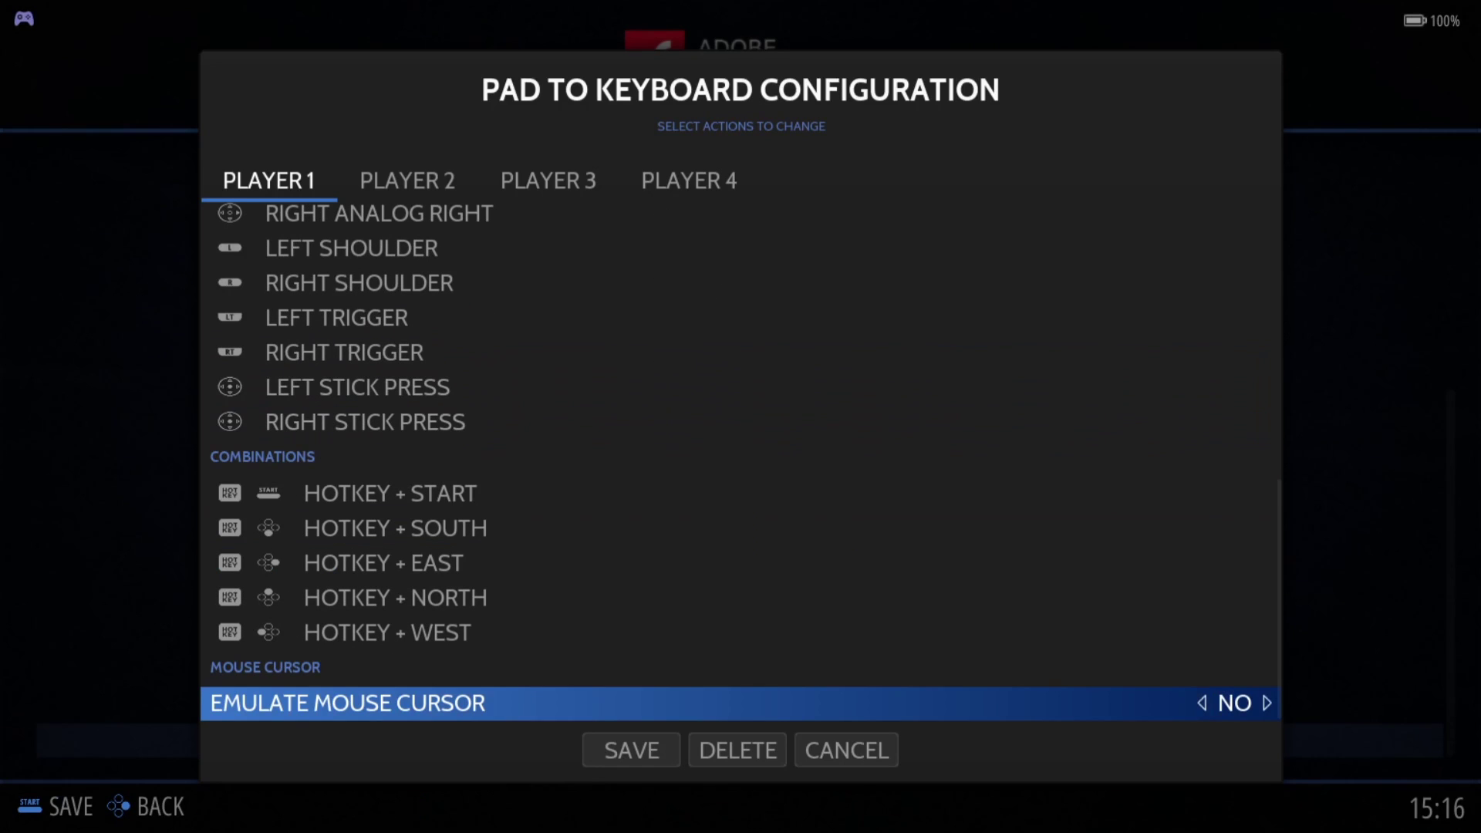
{"action": "key", "text": "Right"}
{"action": "key", "text": "Left"}
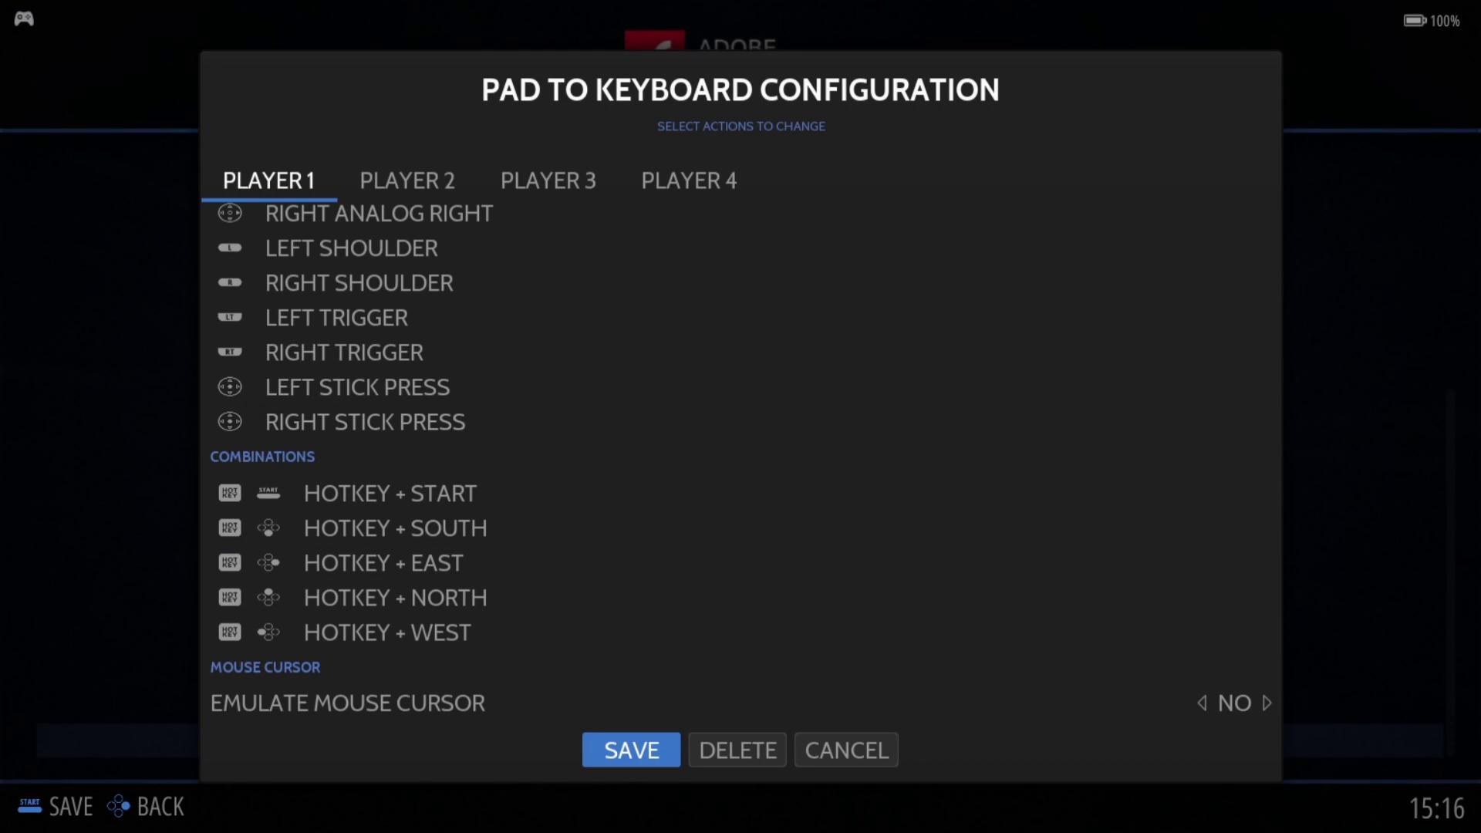
{"action": "key", "text": "Return"}
{"action": "key", "text": "Down"}
{"action": "key", "text": "Return"}
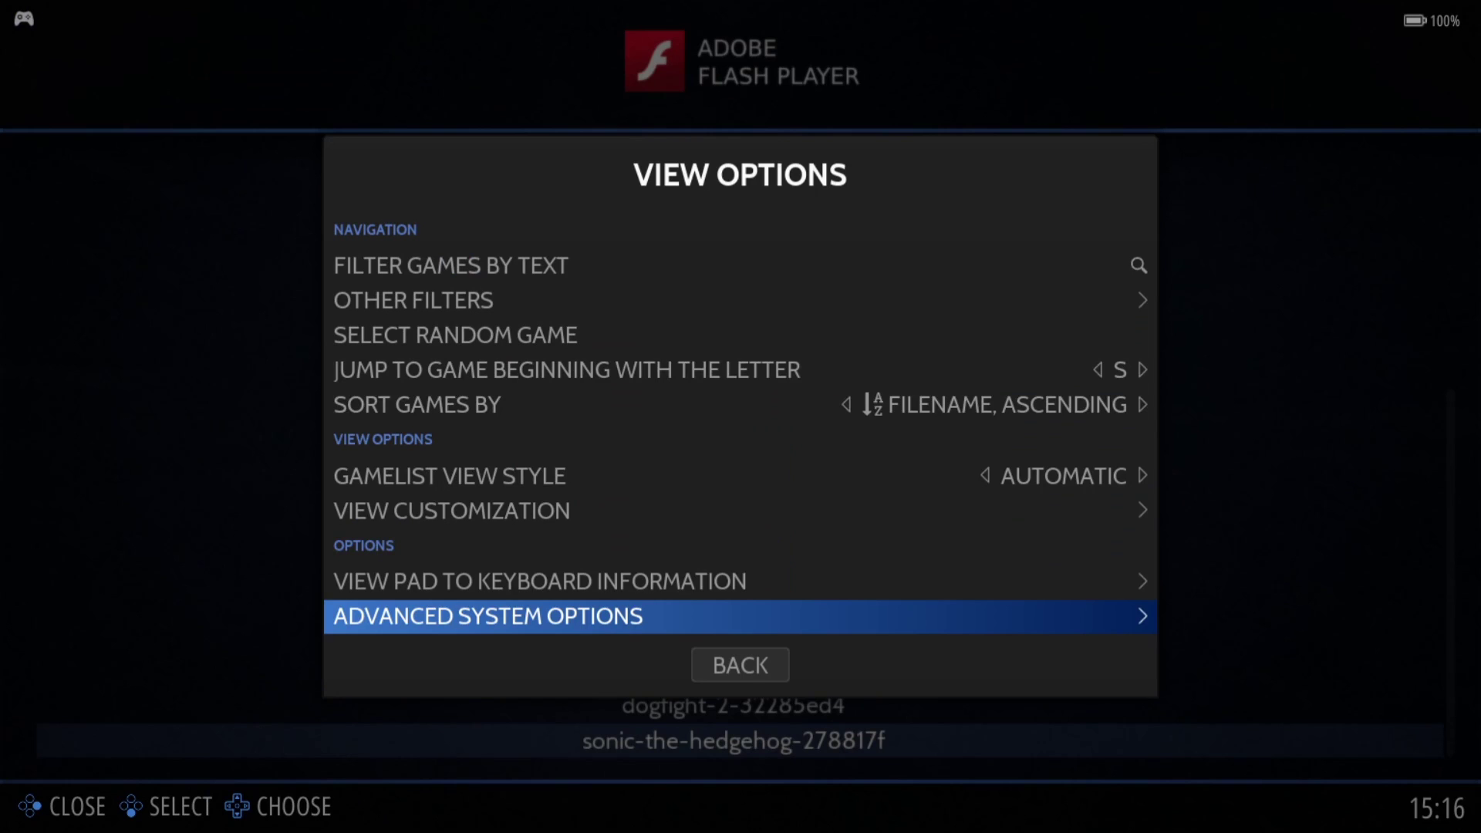
{"action": "key", "text": "Escape"}
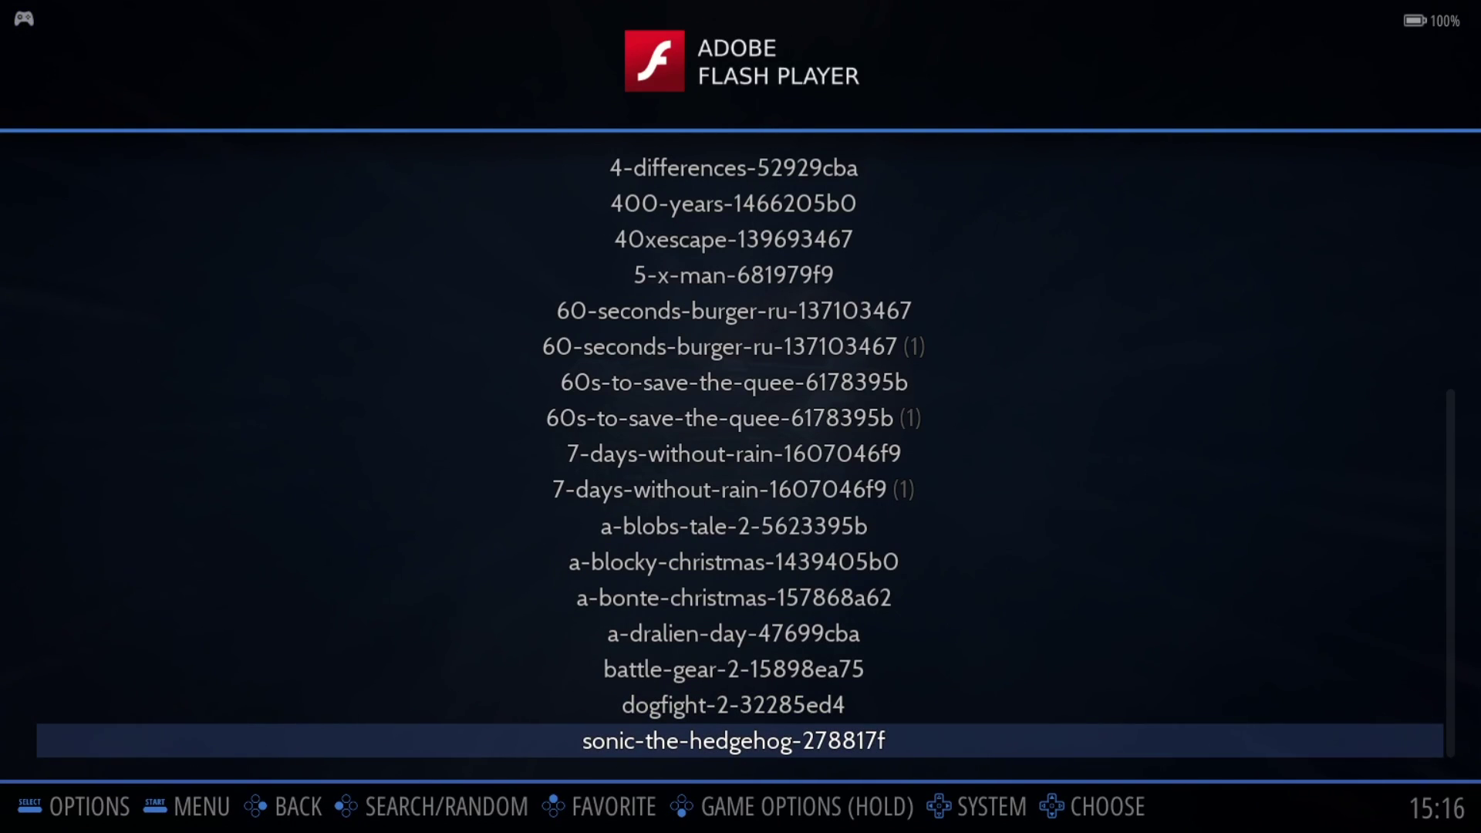